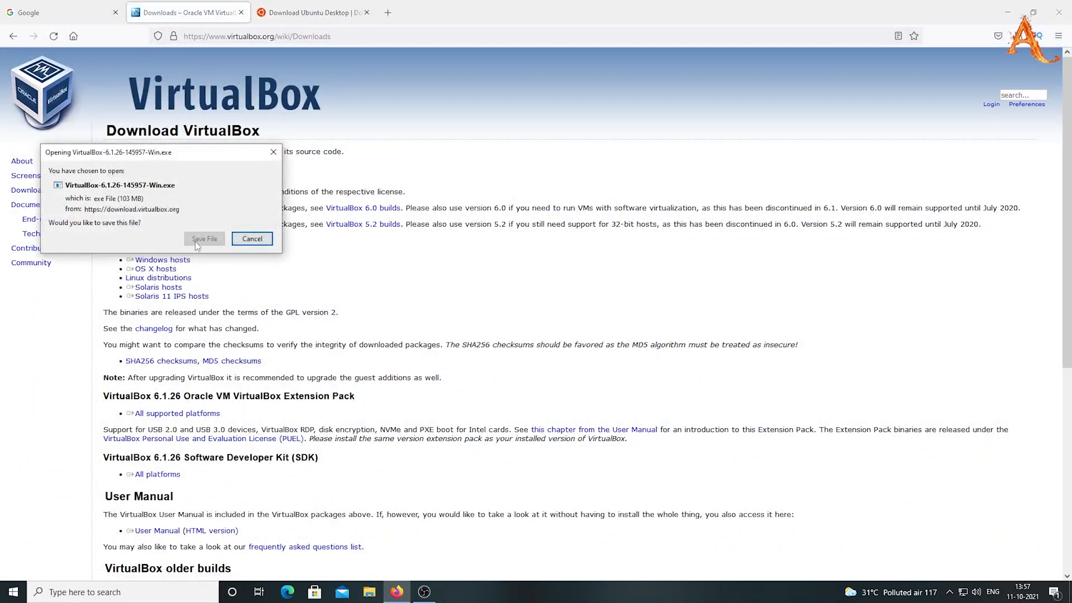
Save the VirtualBox 6.1.26 Windows installer and Ubuntu 20.04 LTS ISO, then open Downloads
left_click(204, 238)
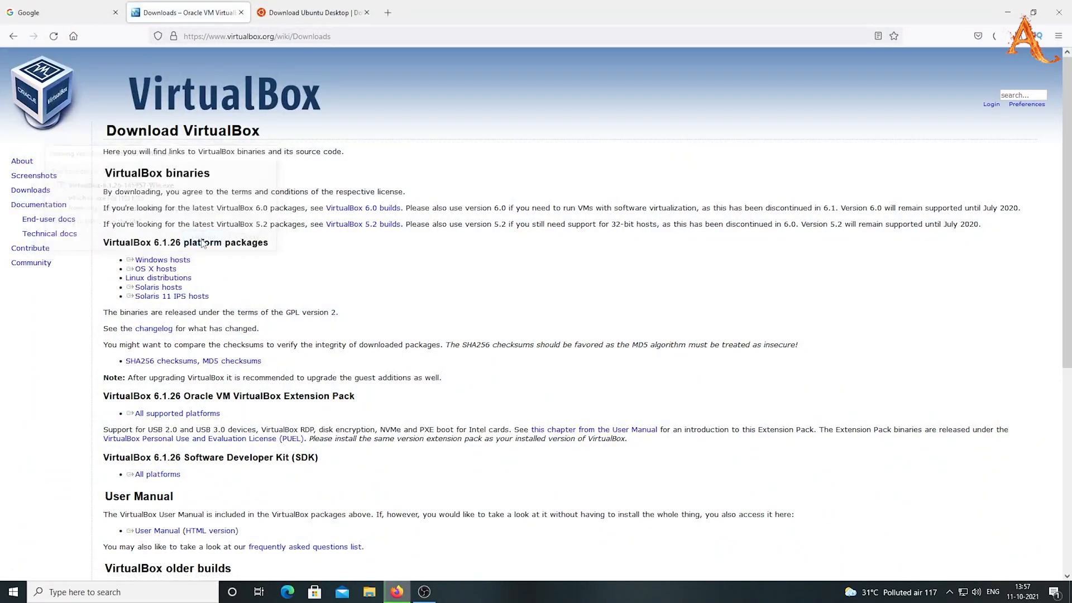
left_click(312, 14)
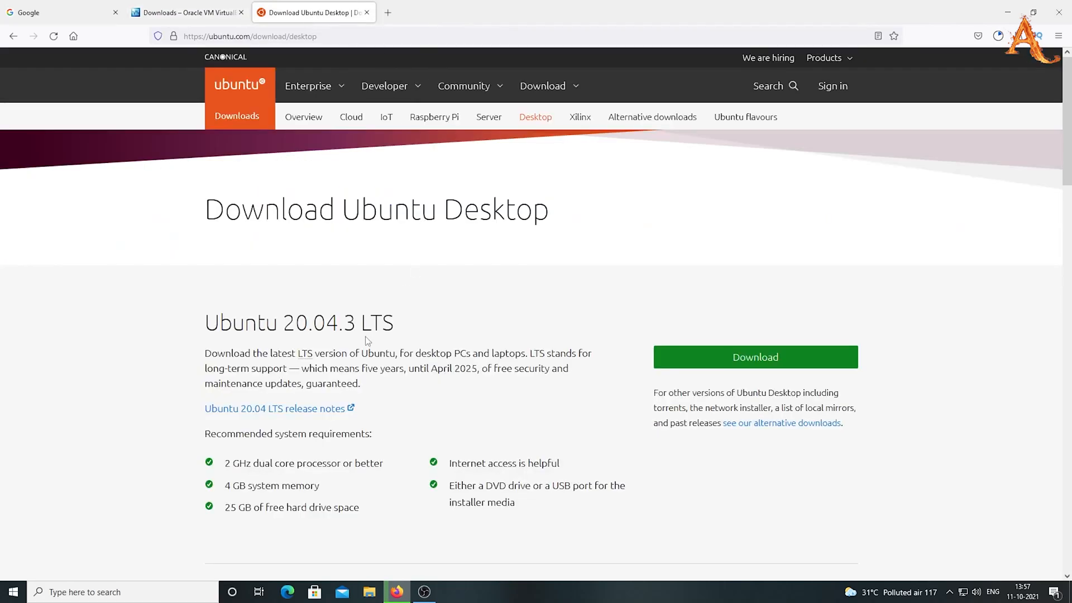
left_click(553, 86)
left_click(240, 227)
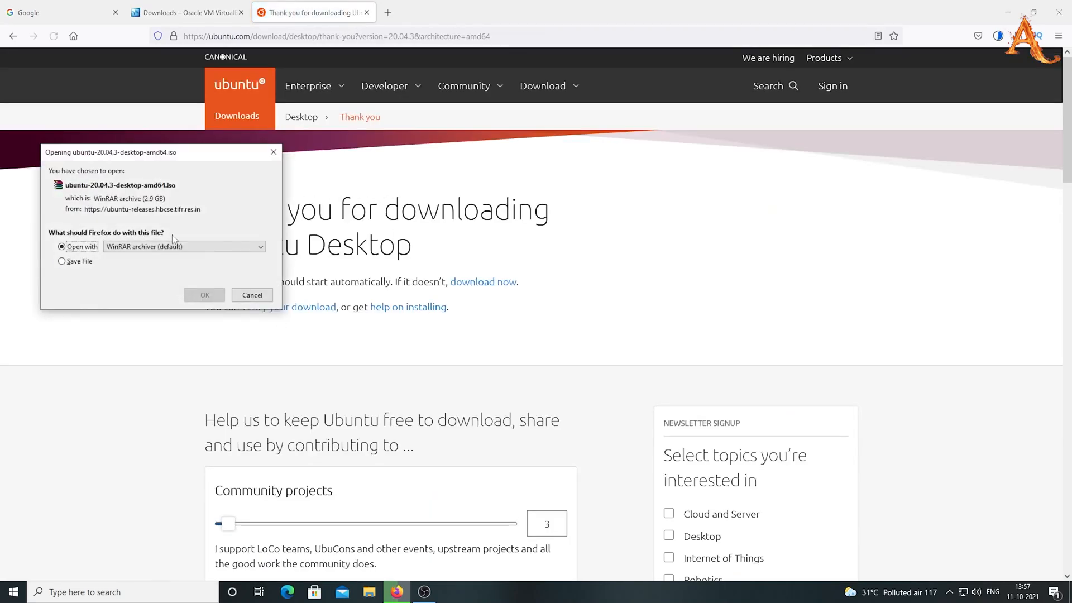
left_click(73, 261)
left_click(204, 295)
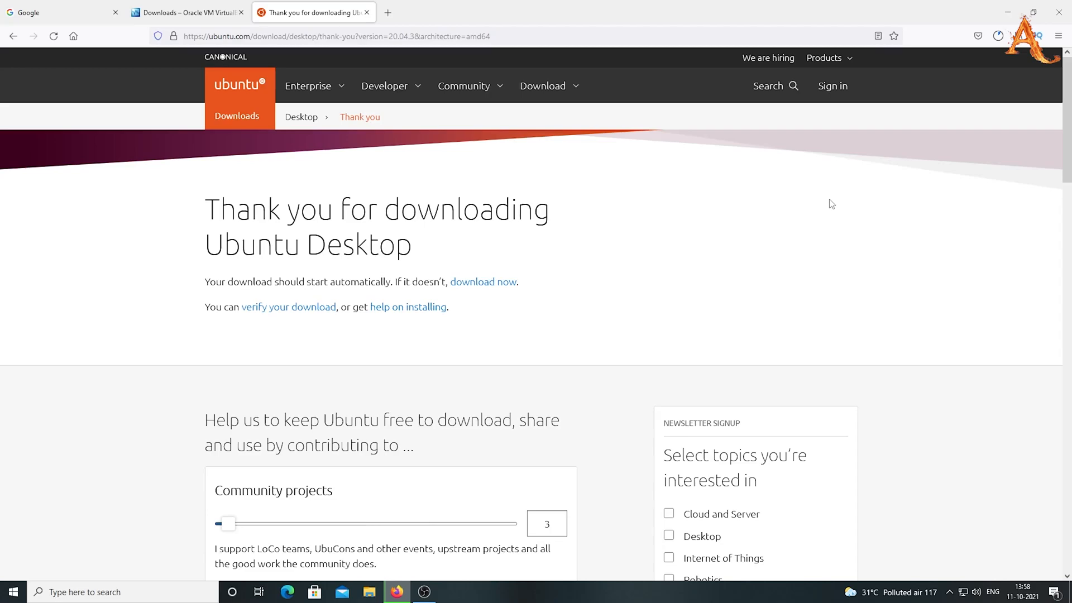
left_click(998, 36)
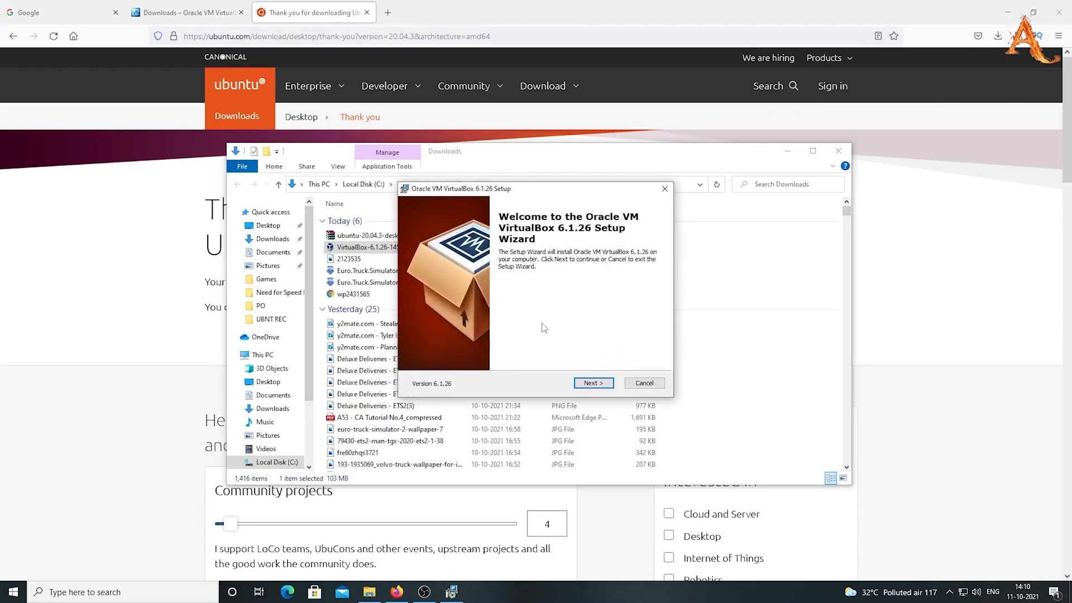
Run VirtualBox 6.1.26 setup with default options, accepting the network warning and USB driver
left_click(596, 383)
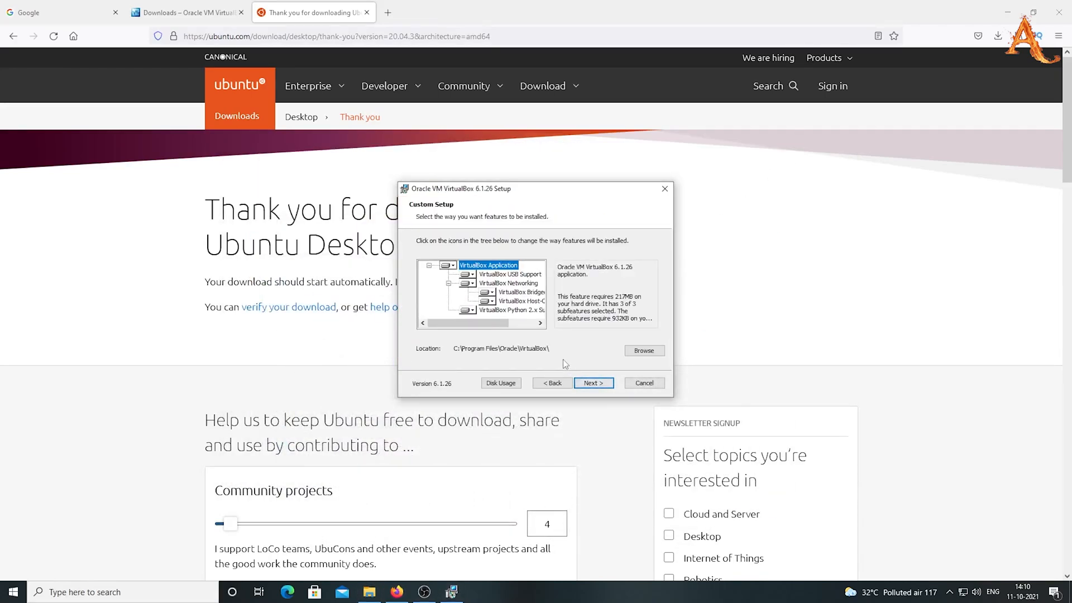
left_click(594, 383)
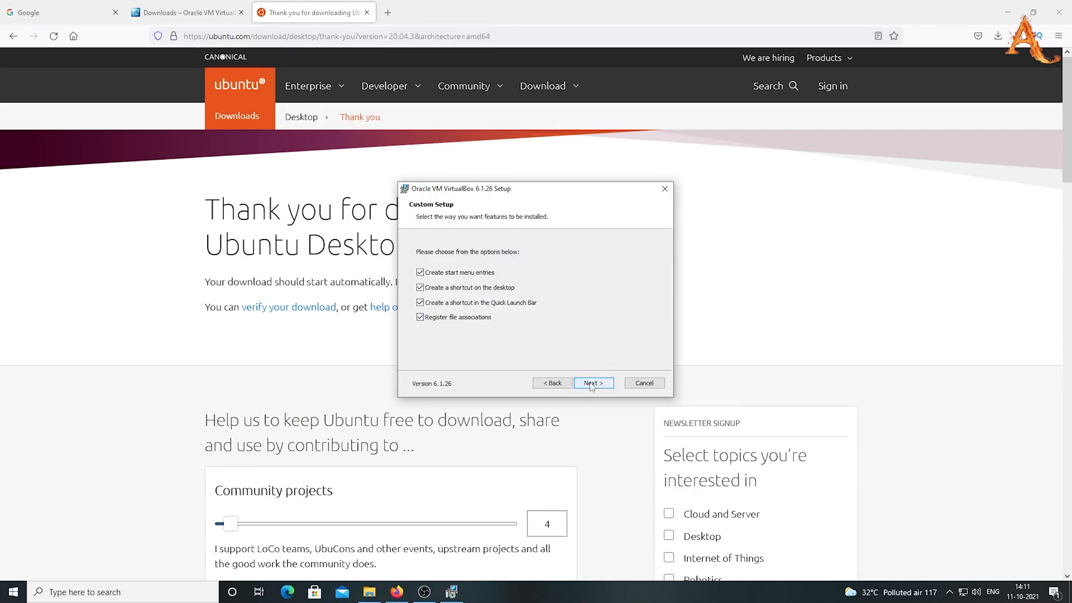
left_click(592, 384)
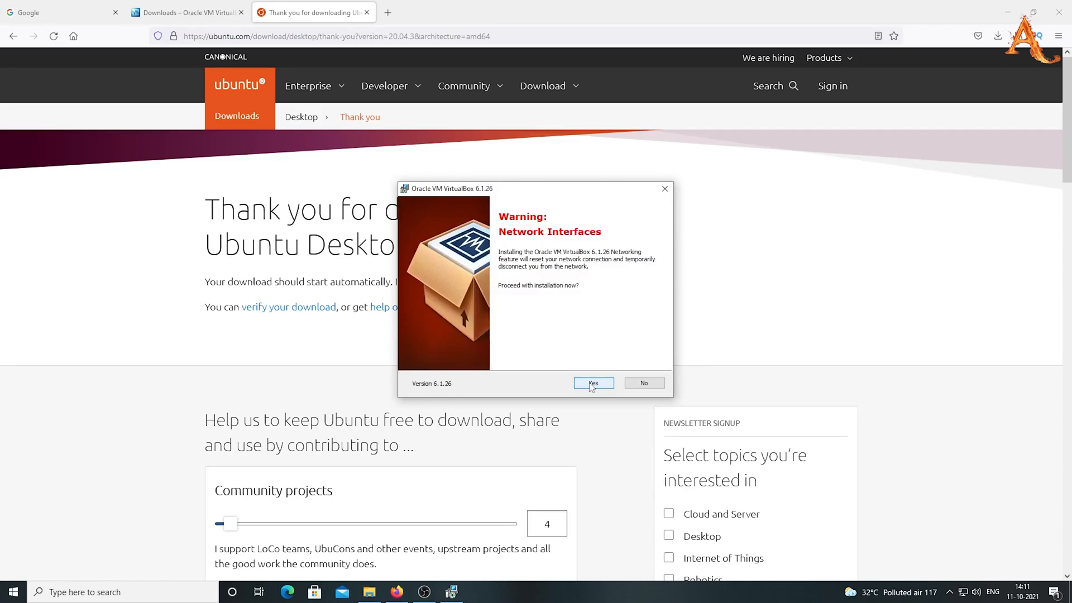
left_click(592, 384)
left_click(592, 383)
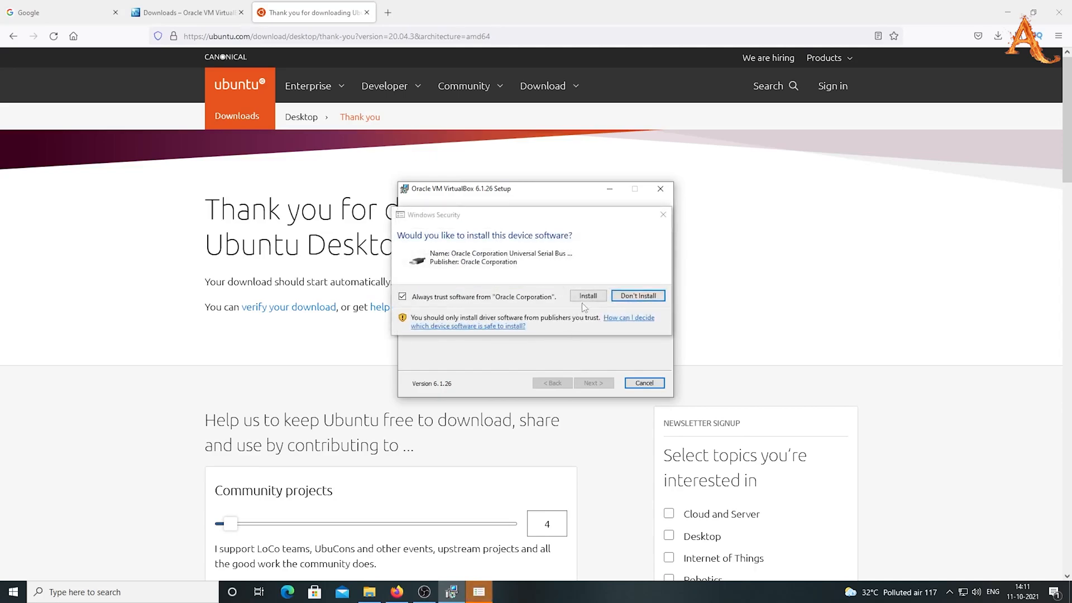
left_click(588, 296)
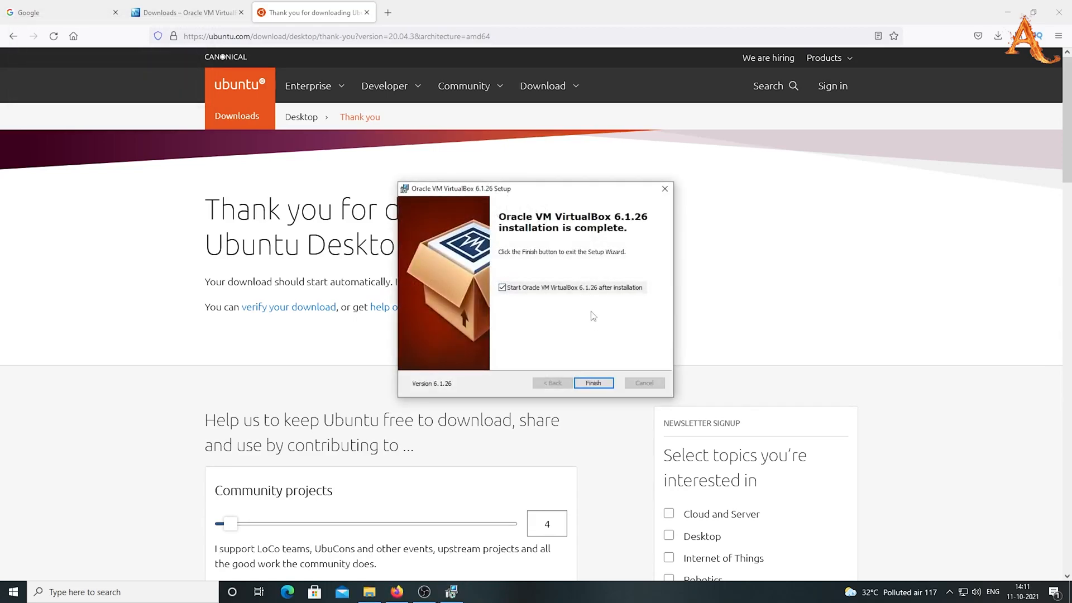
left_click(593, 383)
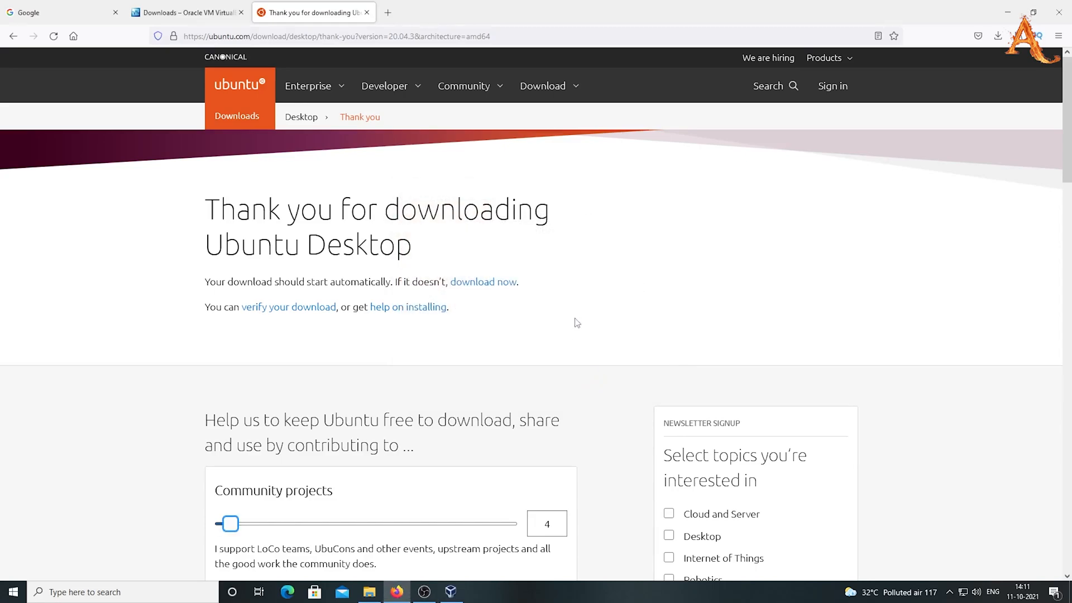
Bring the VirtualBox Manager forward and minimize Firefox
left_click(451, 592)
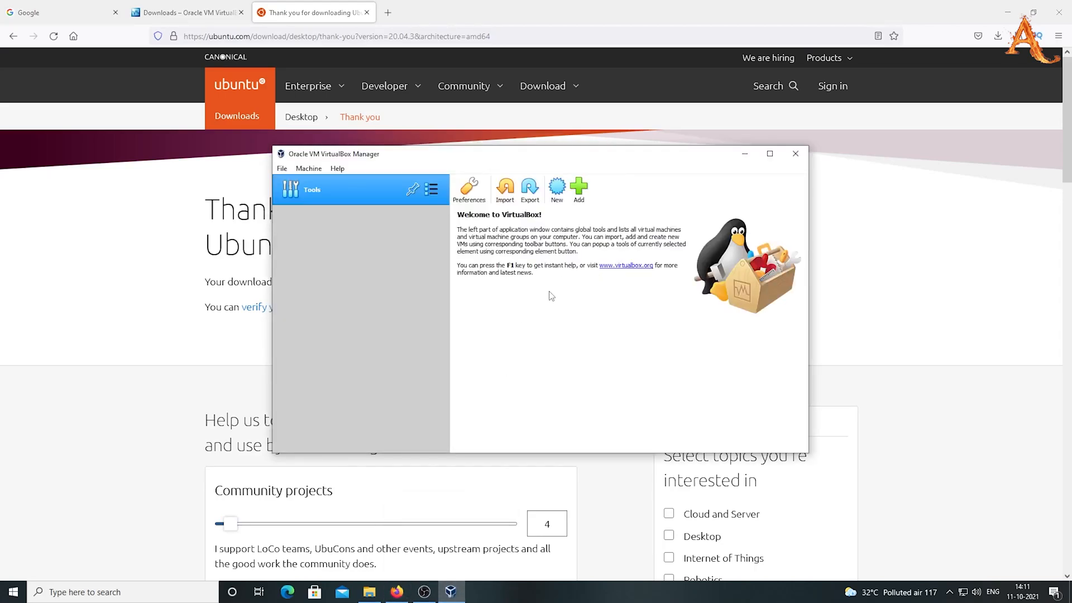
left_click(1008, 12)
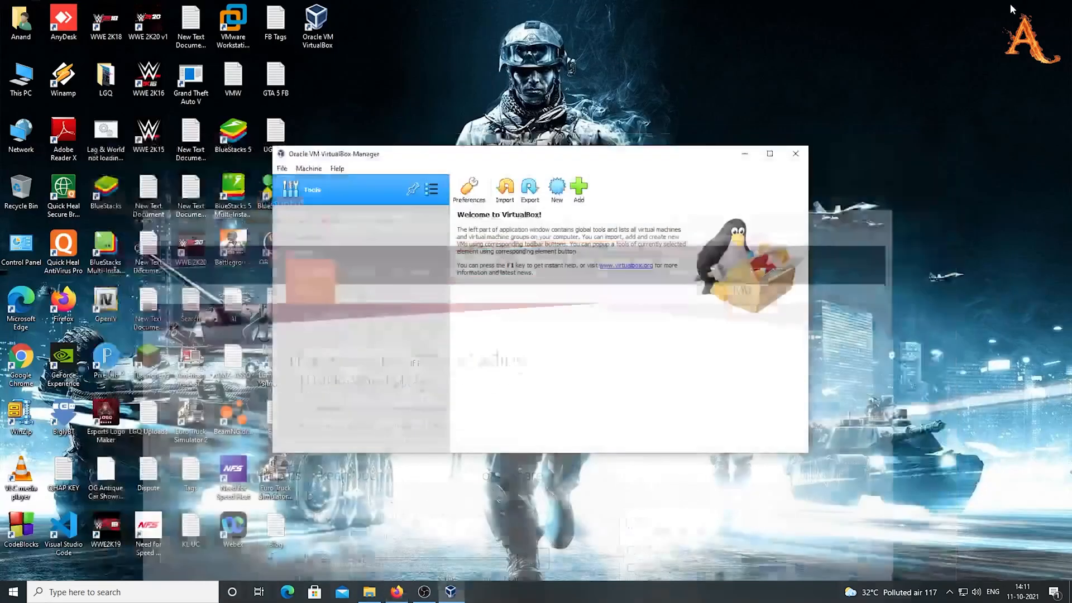
left_click_drag(579, 162, 609, 155)
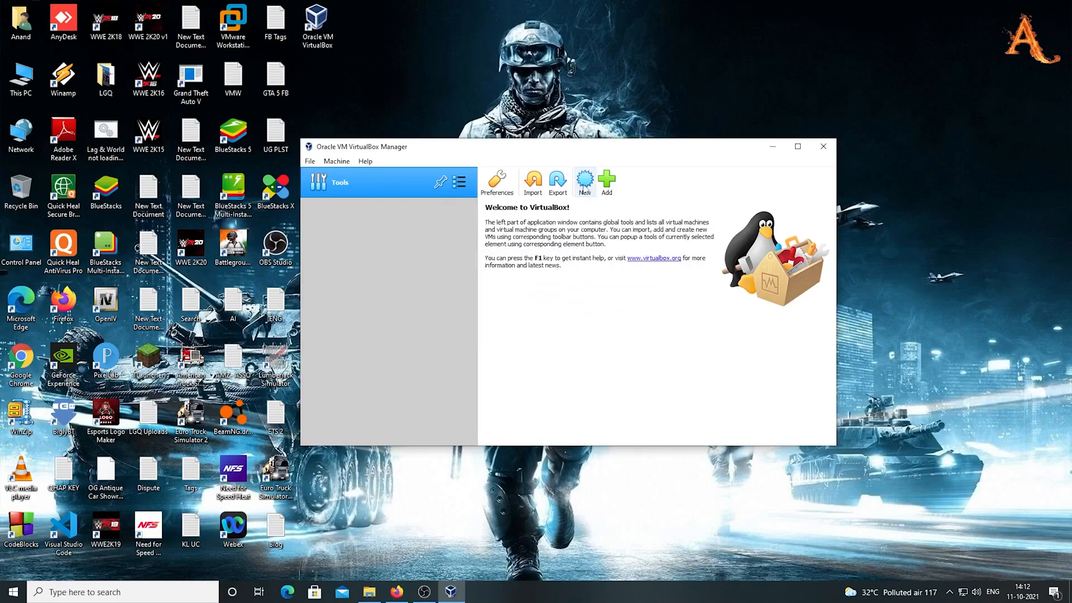
Create a new VM named Ubuntu 2021 with 2048 MB of memory
left_click(584, 188)
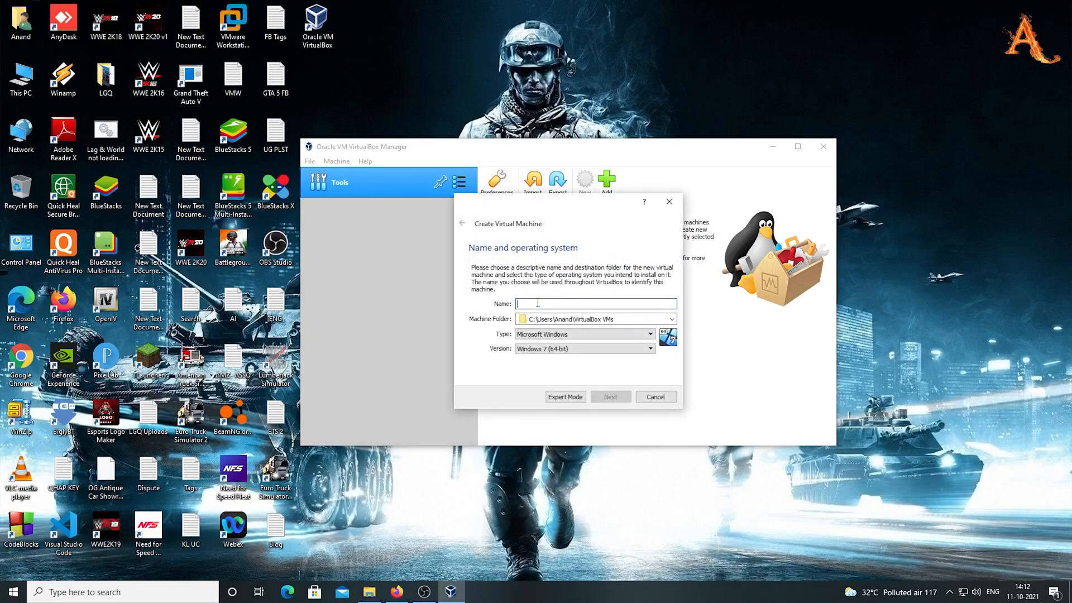
type("Ubuntu 2021")
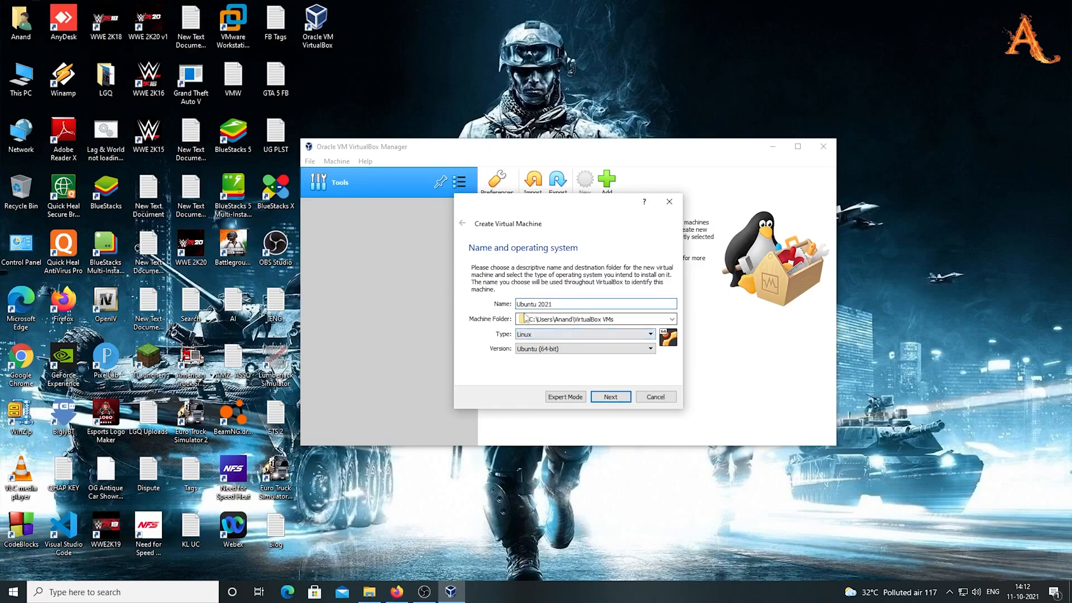
left_click(610, 399)
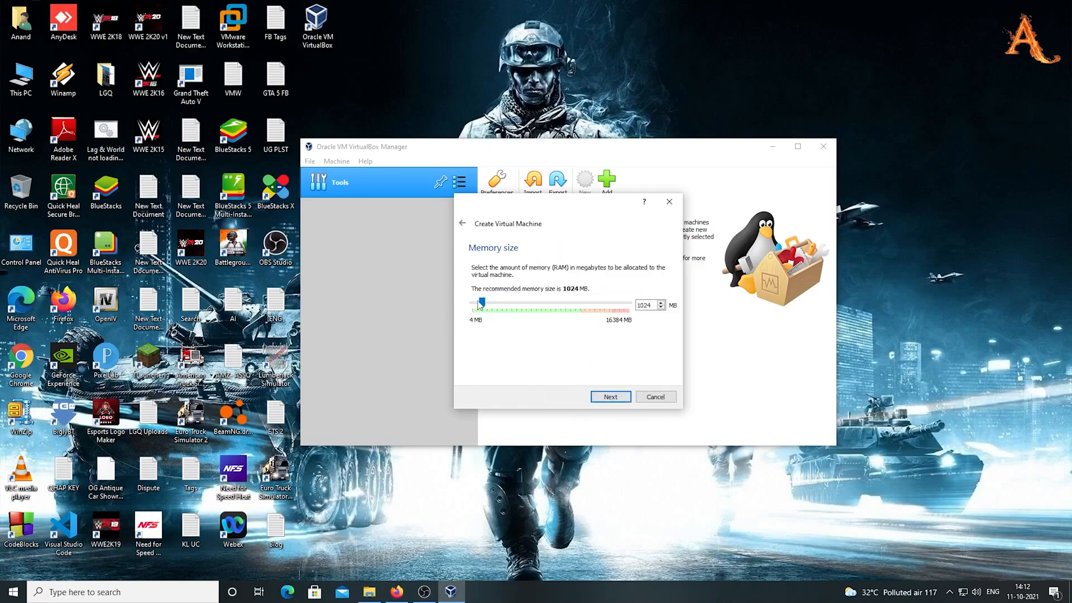
mouse_move(483, 305)
left_mouse_down()
mouse_move(501, 304)
mouse_move(492, 302)
left_mouse_up()
left_click(617, 402)
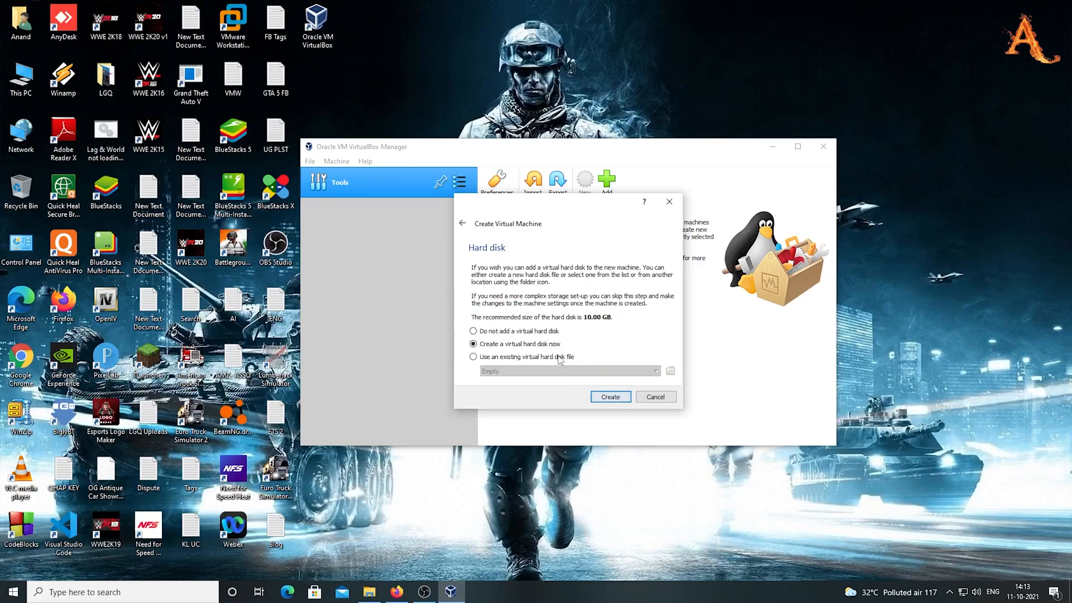
Give Ubuntu 2021 a new dynamically allocated 20.13 GB VDI hard disk
left_click(608, 402)
left_click(610, 397)
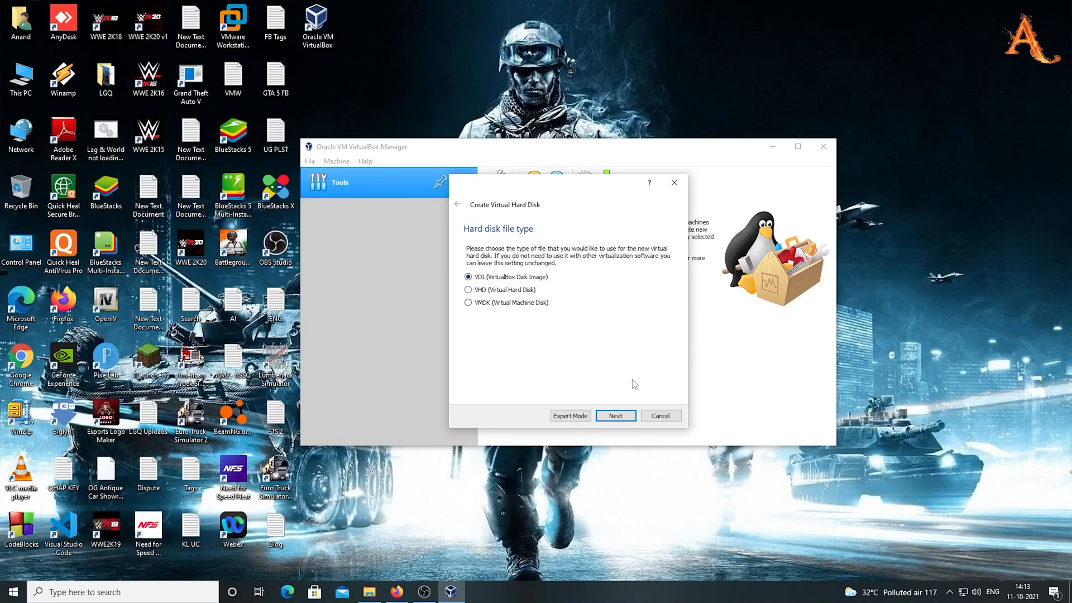
left_click(615, 416)
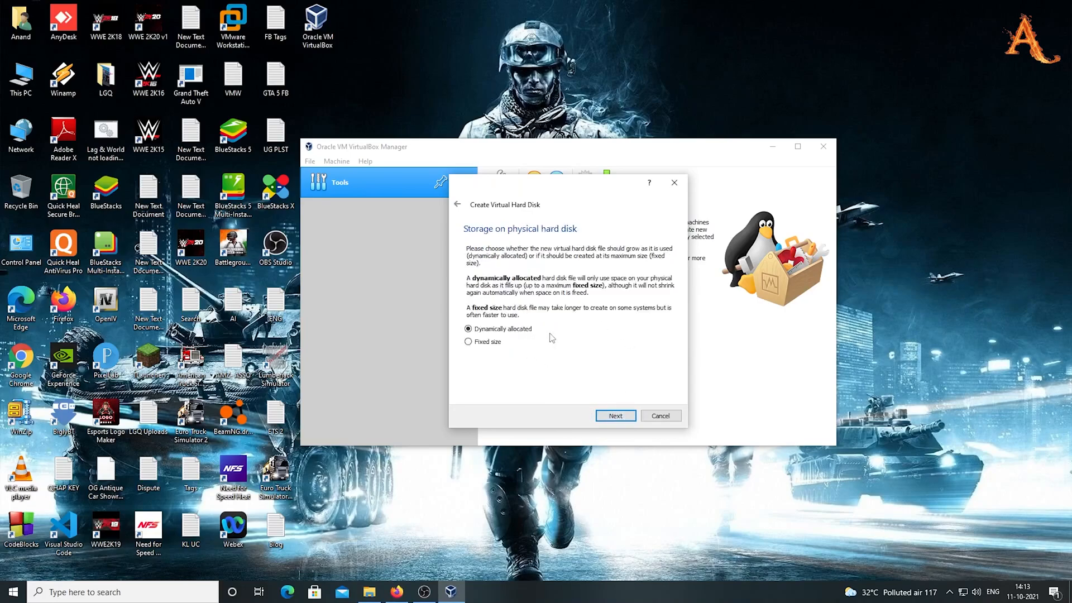
left_click(609, 417)
left_click_drag(558, 311, 573, 312)
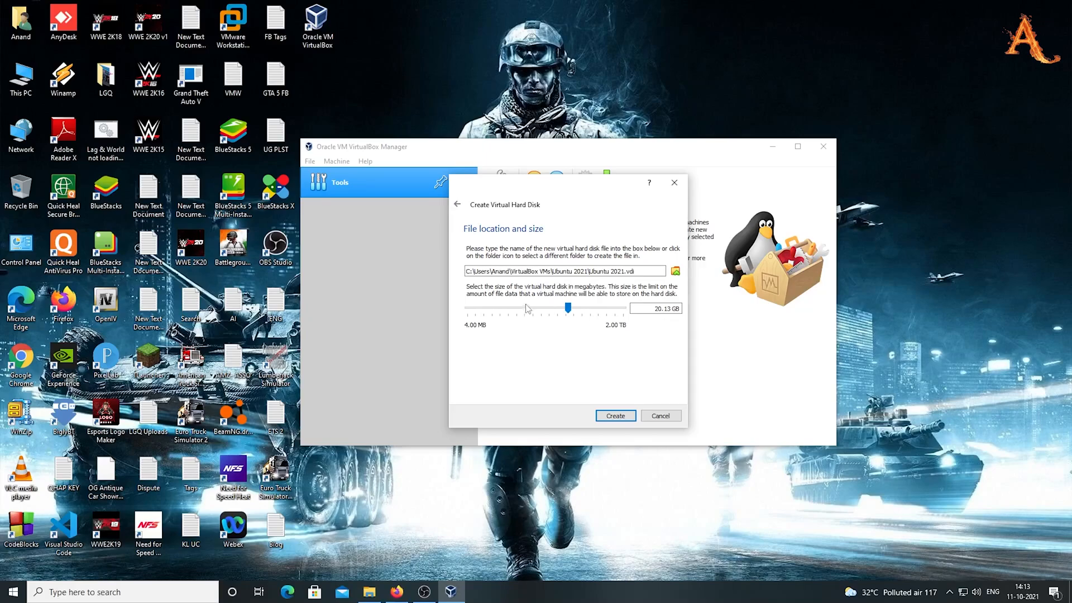
left_click(608, 414)
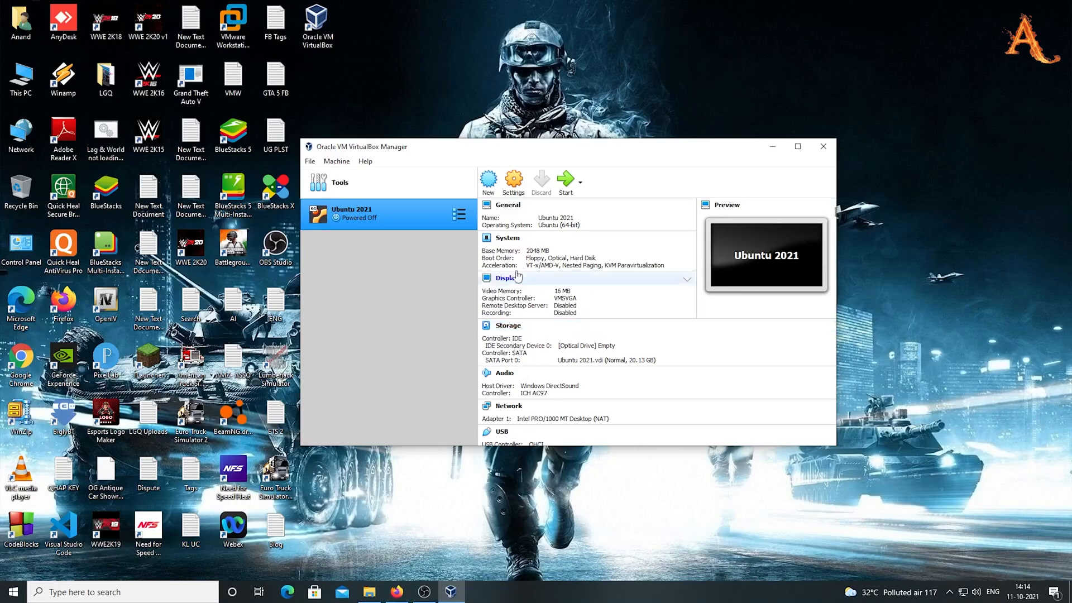
Mount ubuntu-20.04.3-desktop-amd64.iso from Downloads in Ubuntu 2021's optical drive and save
left_click(515, 183)
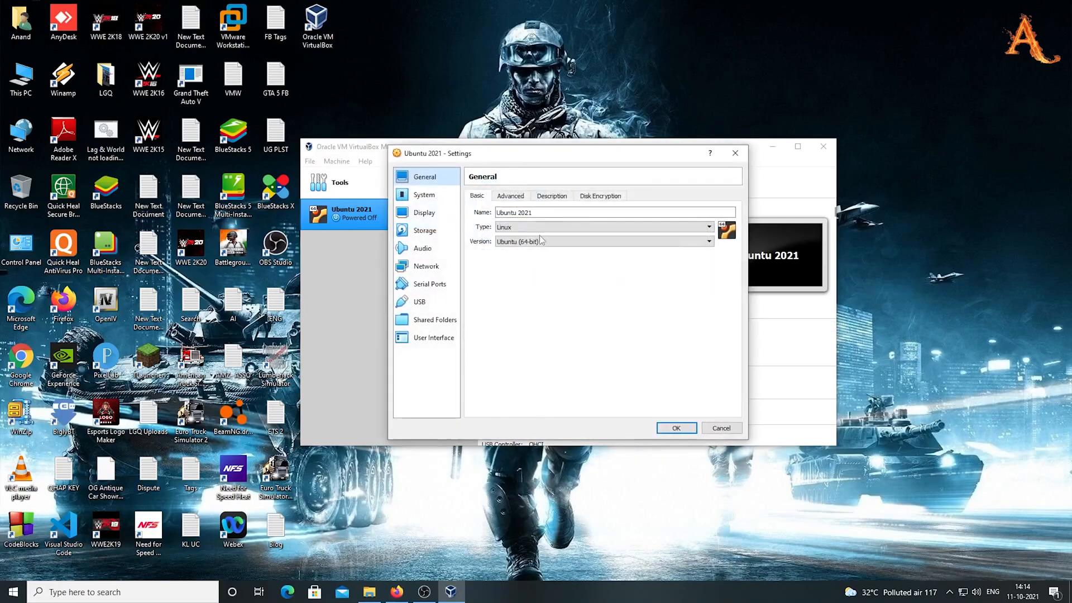
left_click(446, 233)
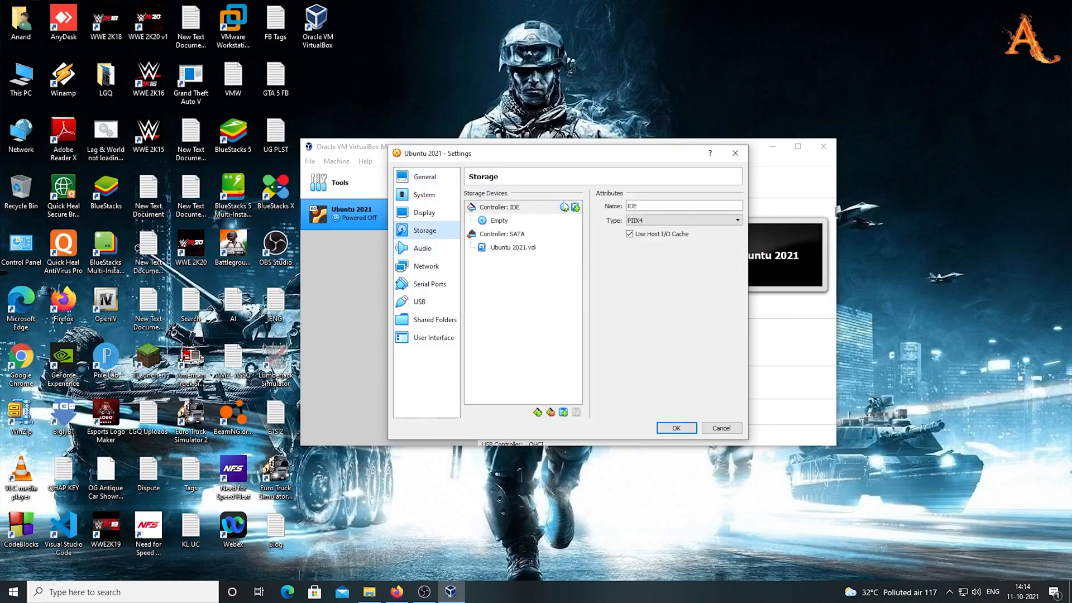
left_click(508, 222)
left_click(736, 207)
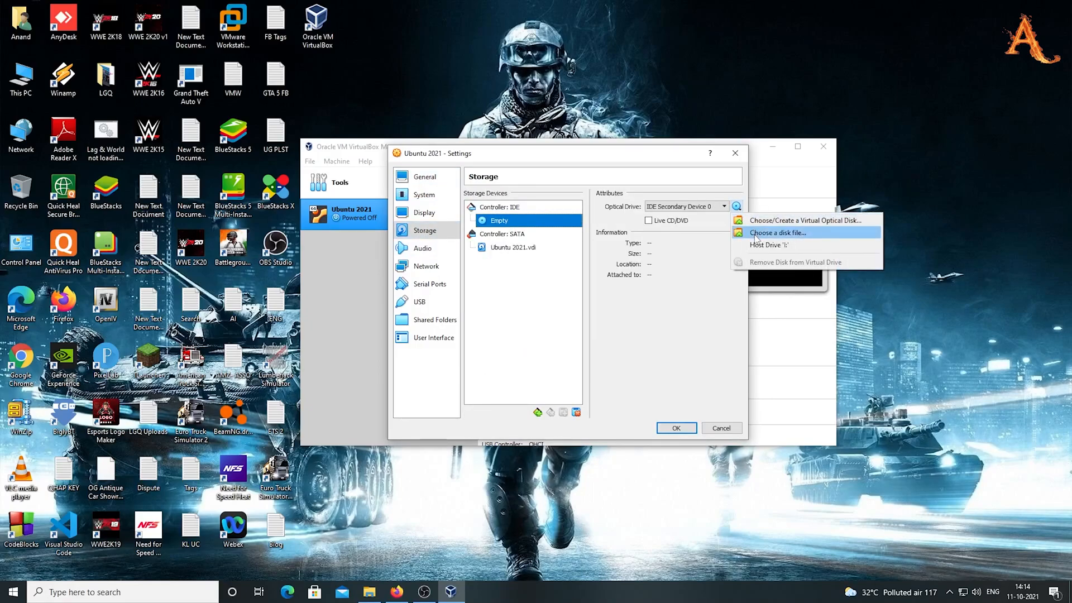
left_click(772, 234)
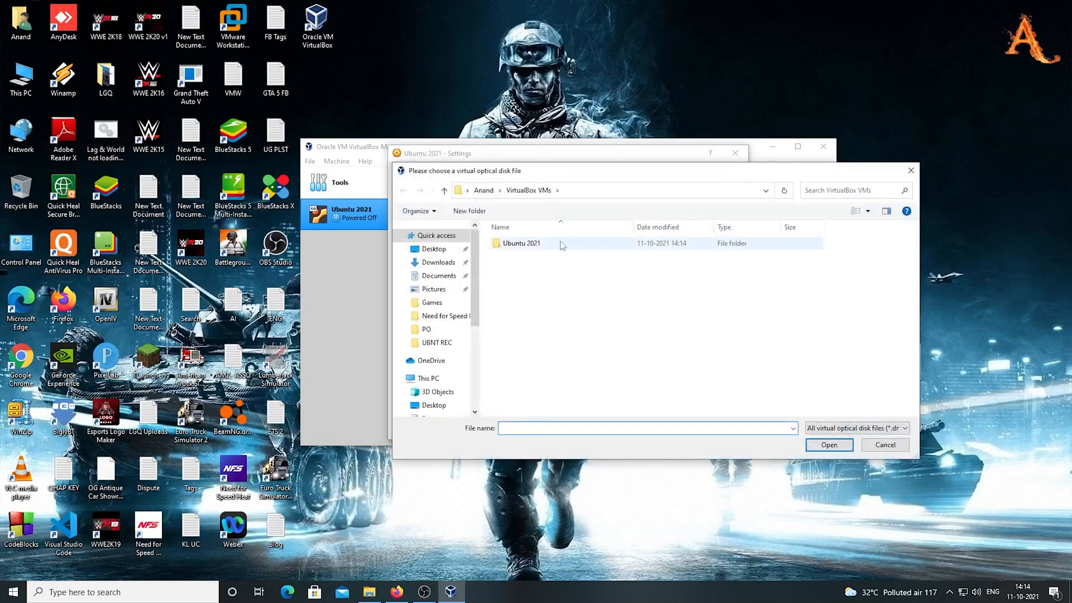
left_click(439, 262)
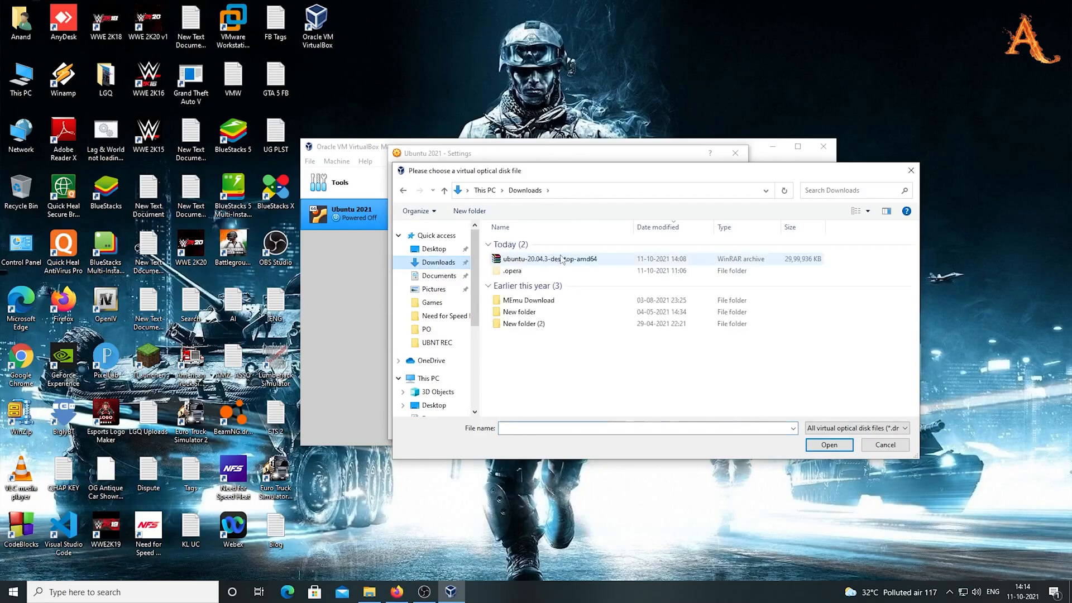
left_click(562, 259)
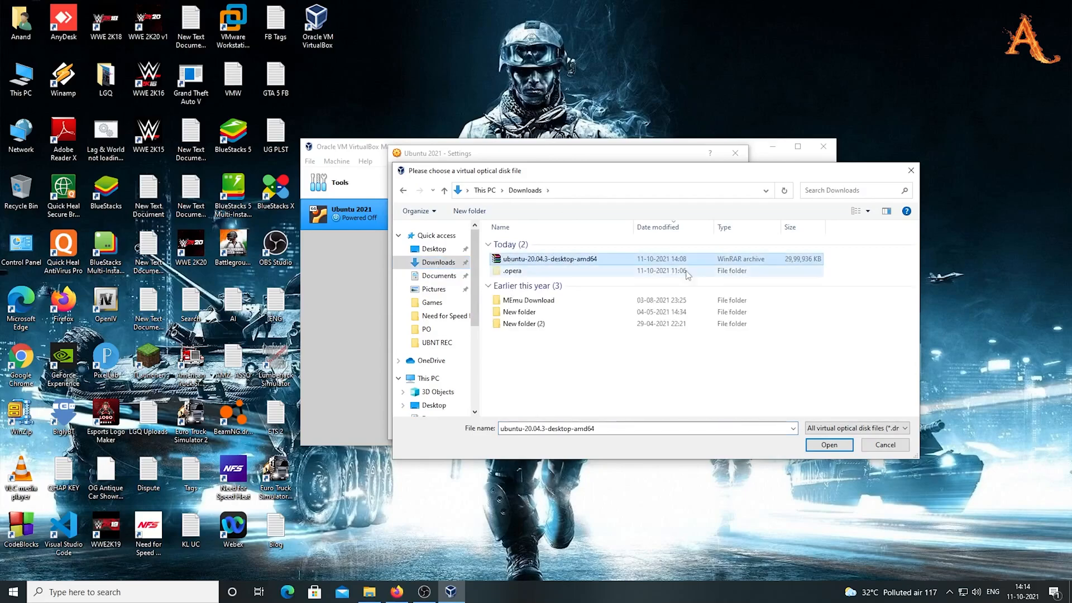
left_click(829, 445)
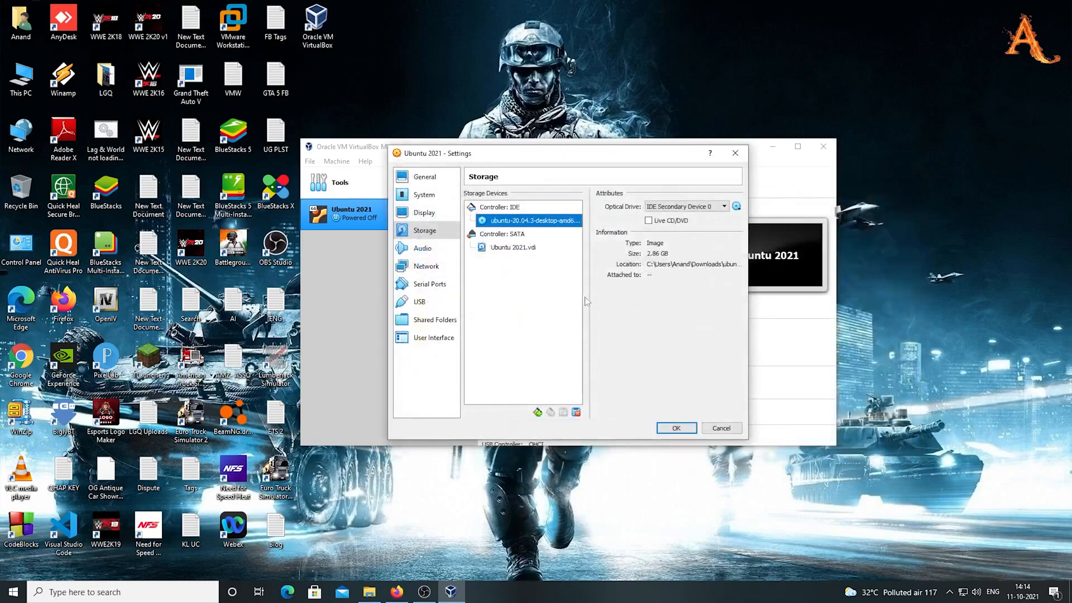
left_click(677, 427)
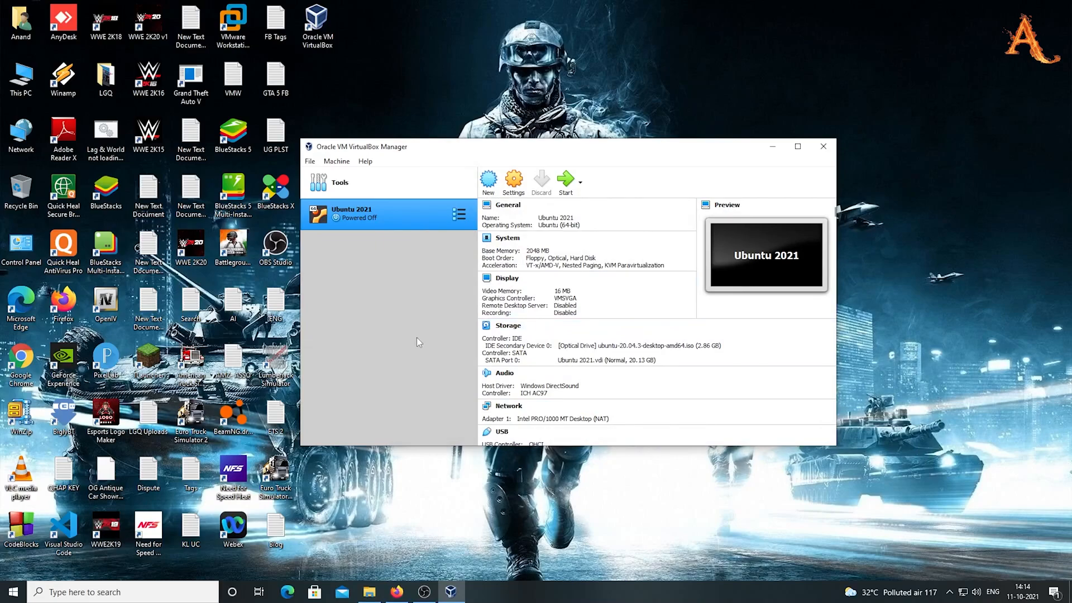
Start Ubuntu 2021, capture input, and dismiss the information message
left_click(566, 182)
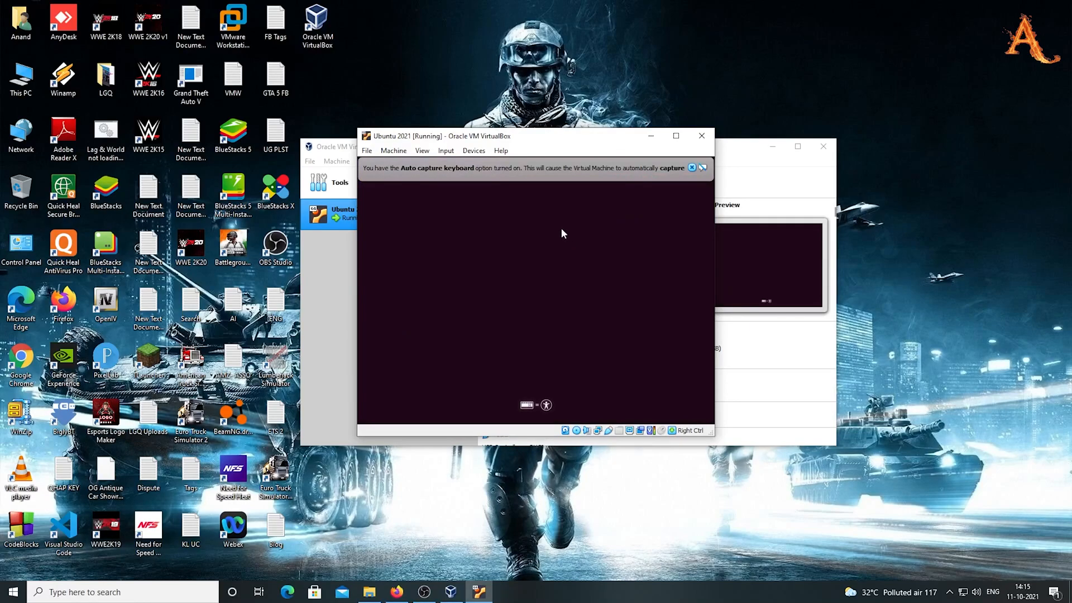
left_click(538, 381)
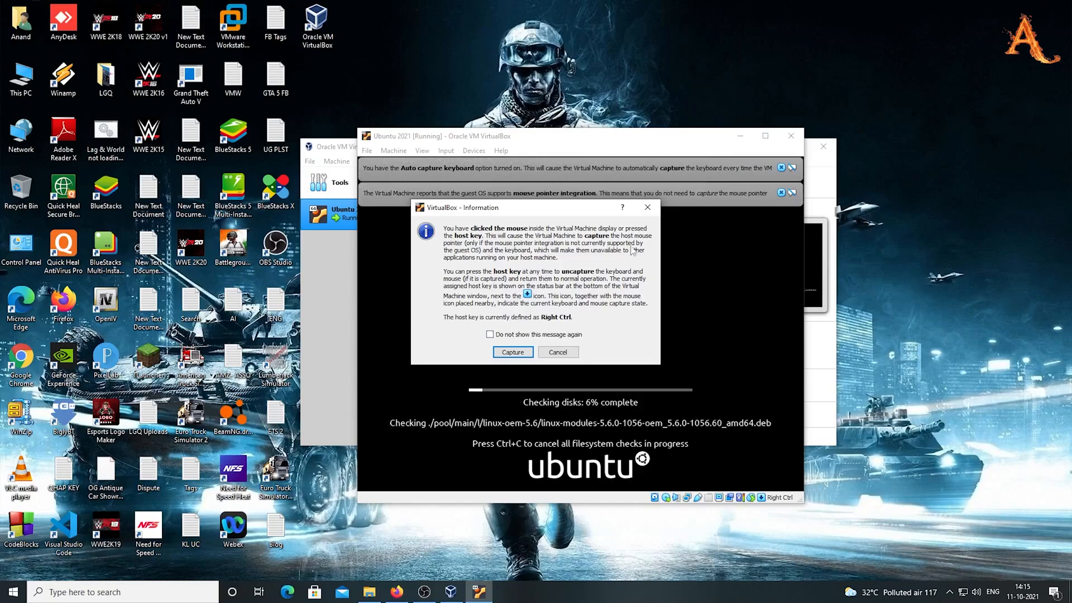
left_click(649, 208)
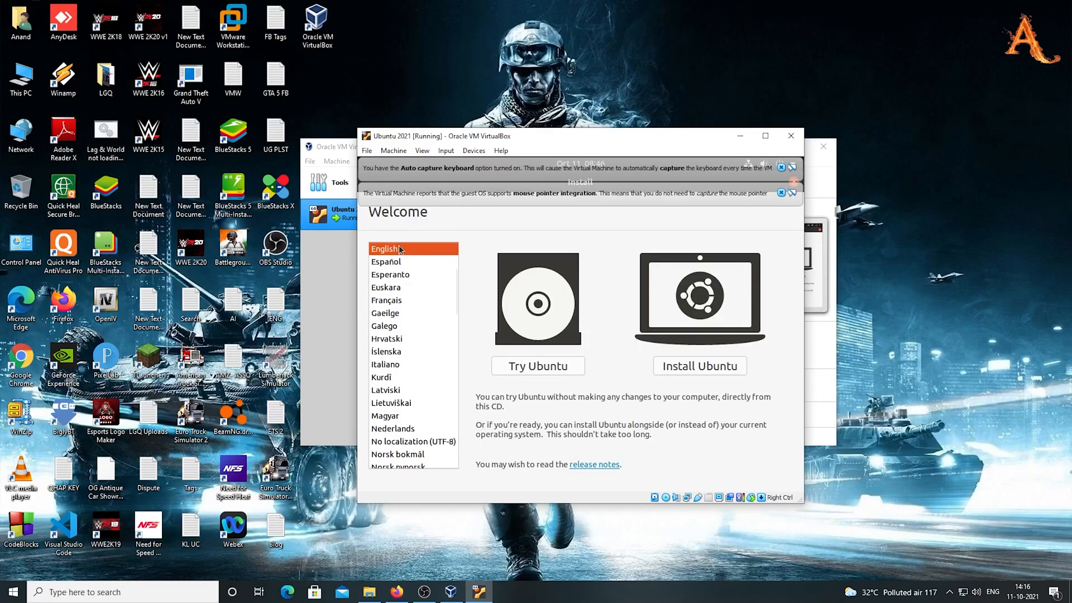
Choose Install Ubuntu with English (US) keyboard and third-party software
scroll(414, 358, "down", 2)
scroll(413, 361, "up", 4)
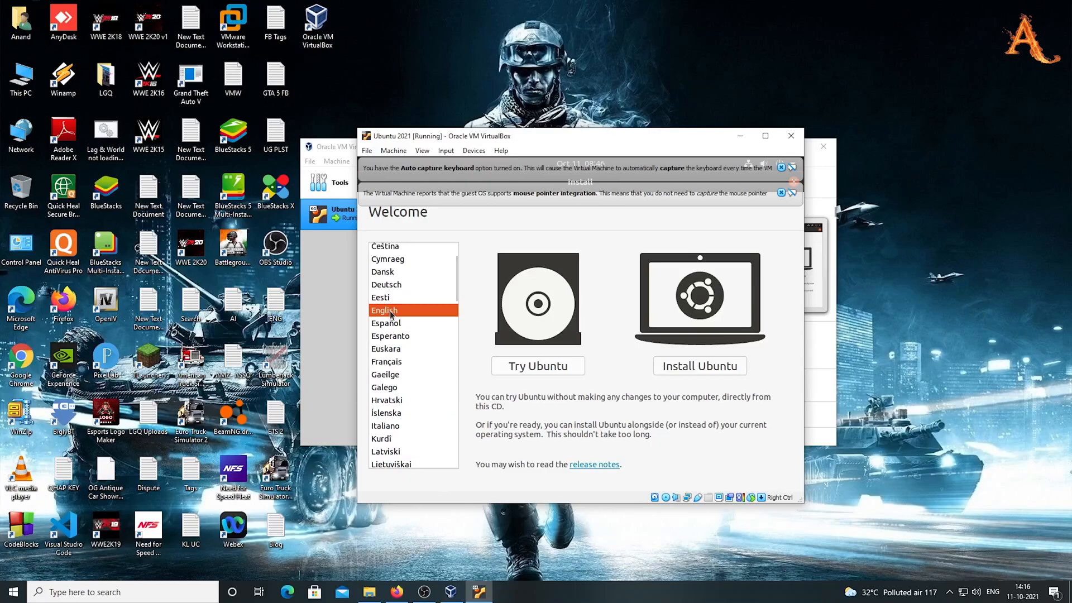
left_click(697, 367)
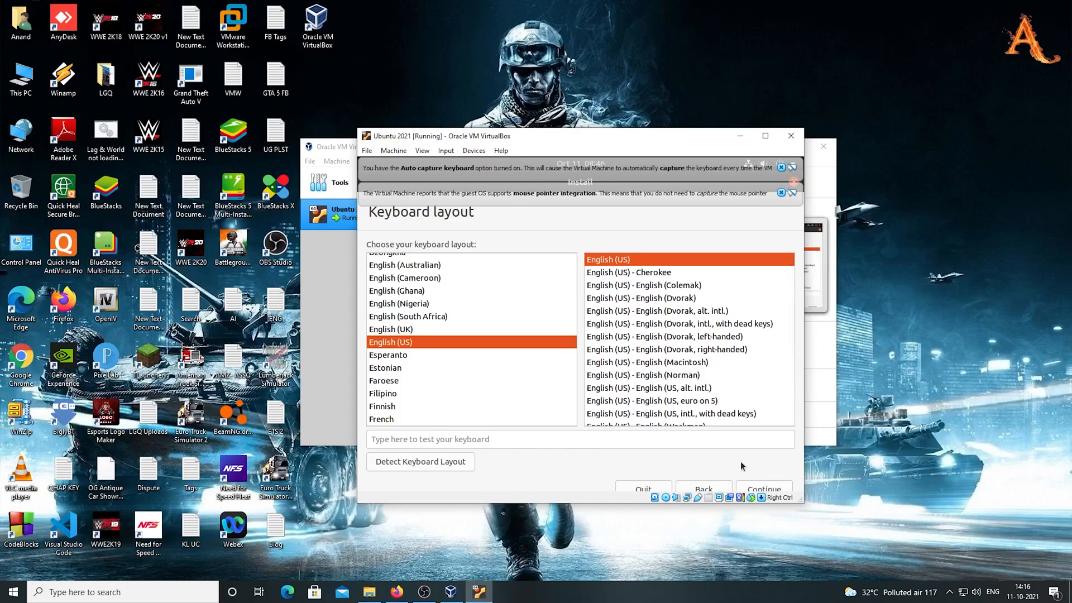
left_click(761, 489)
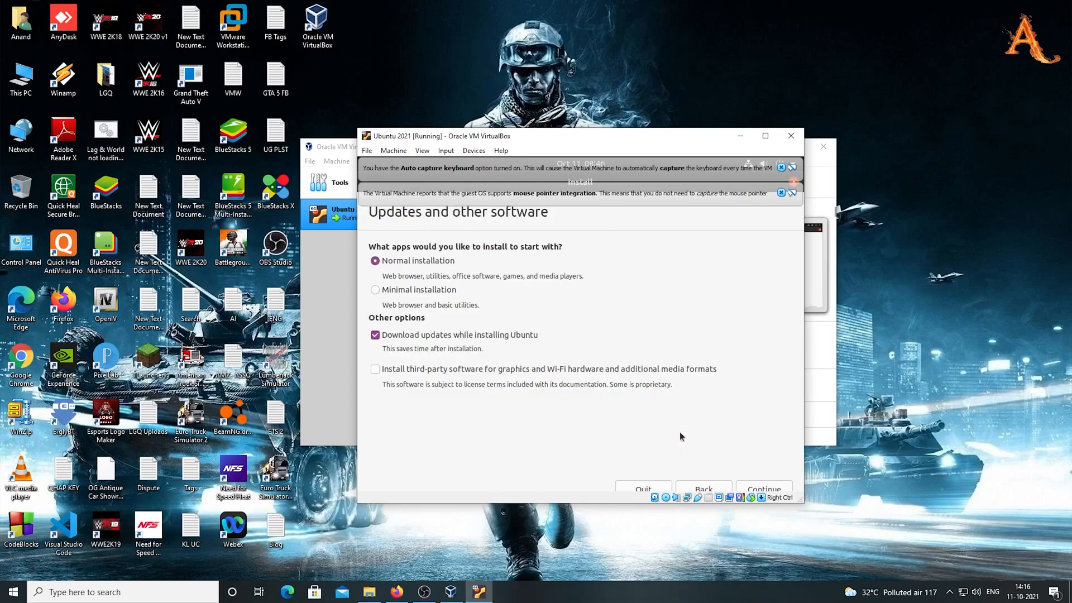
left_click(375, 370)
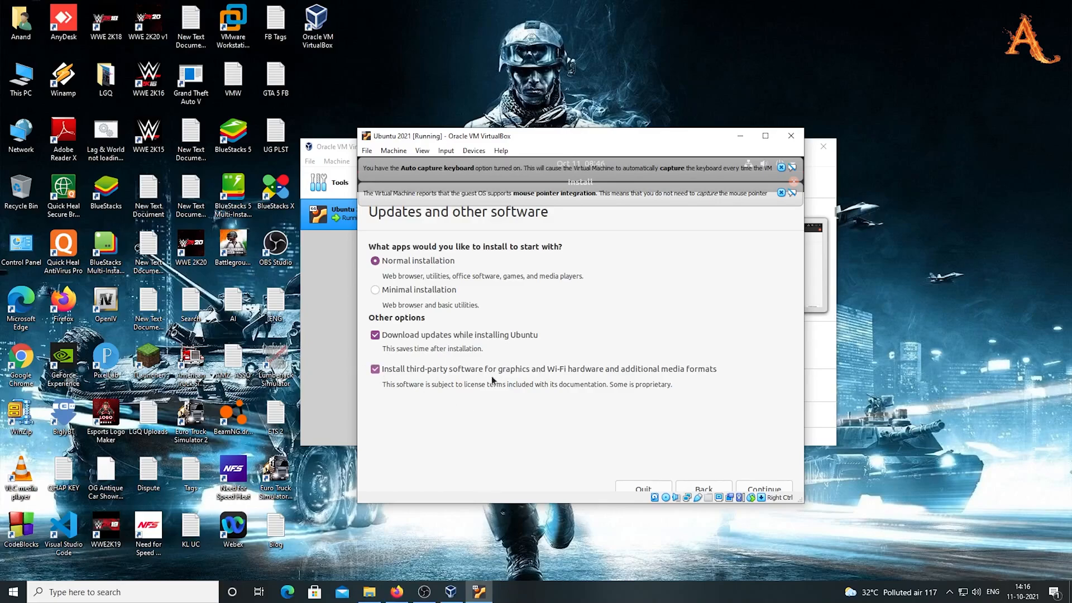
left_click(774, 488)
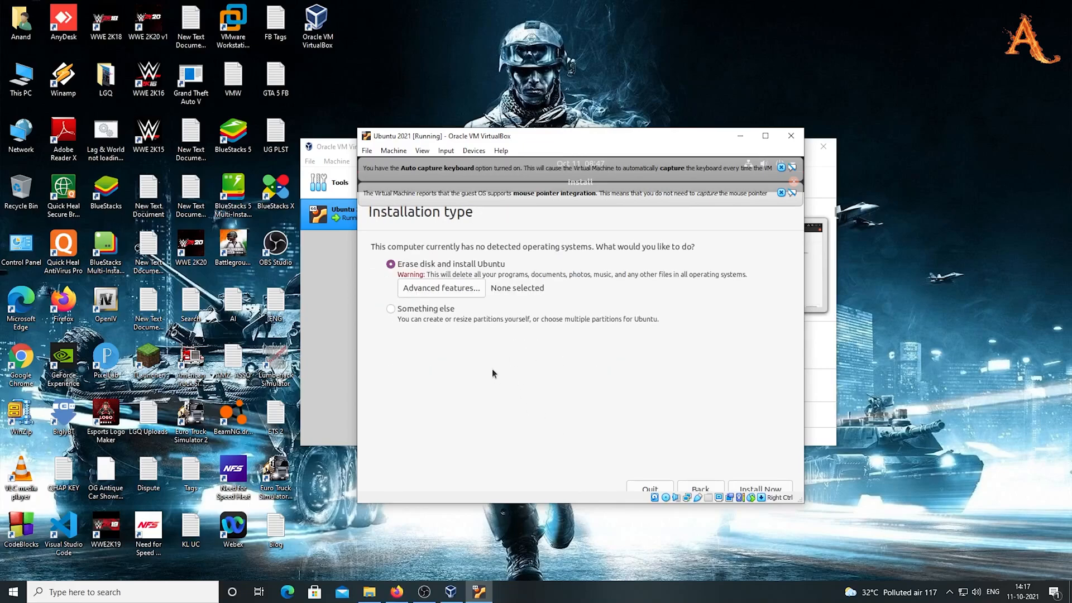
Erase the disk to install Ubuntu and accept the Kolkata time zone
left_click(733, 449)
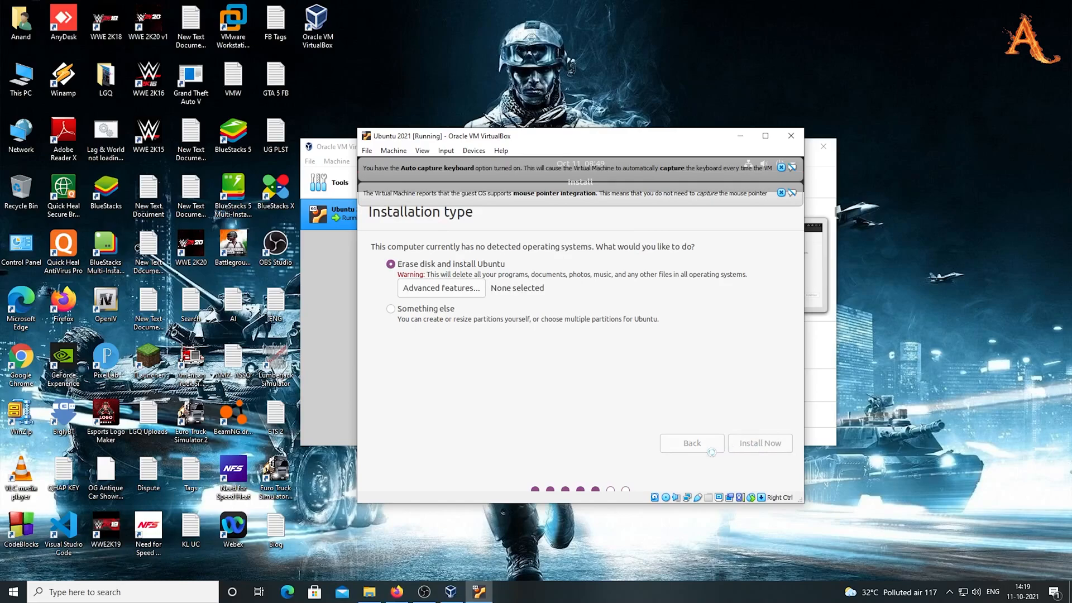
left_click(771, 403)
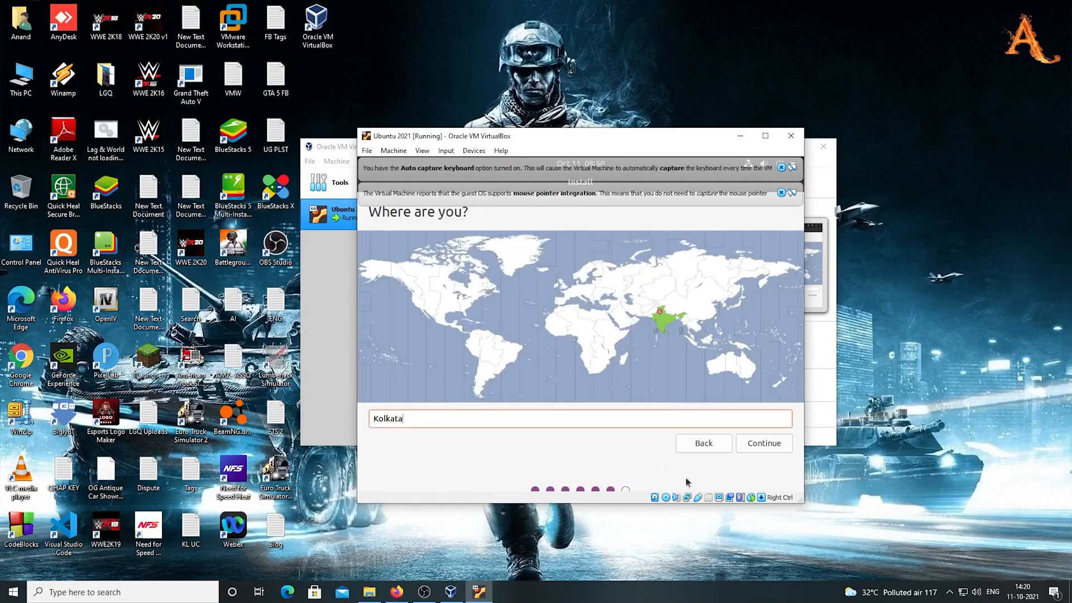
left_click(773, 445)
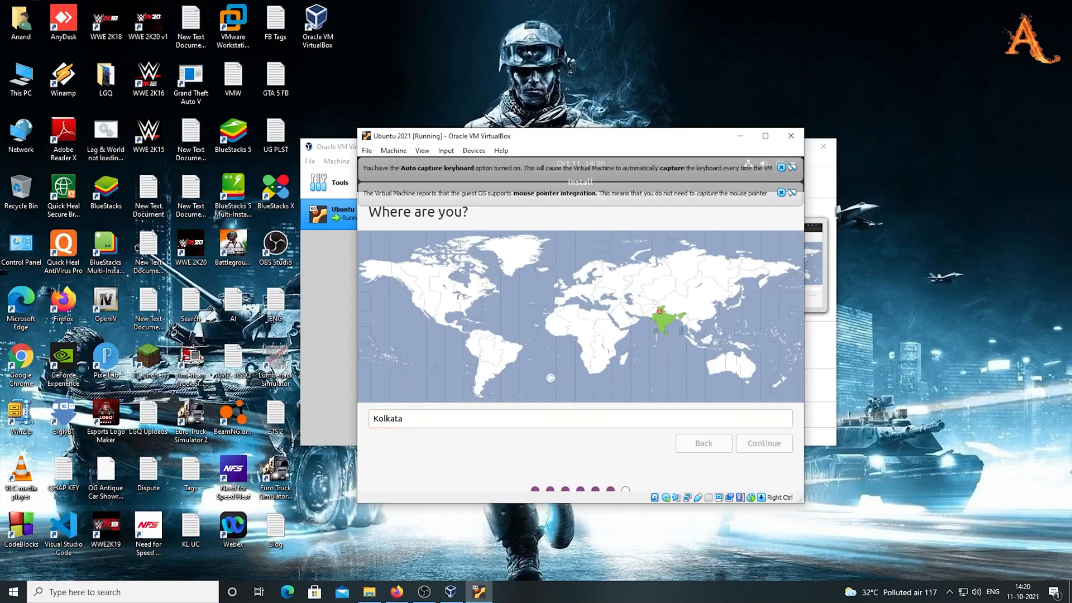
Enter the user's full name, set and confirm the account password, and continue
type("Anan")
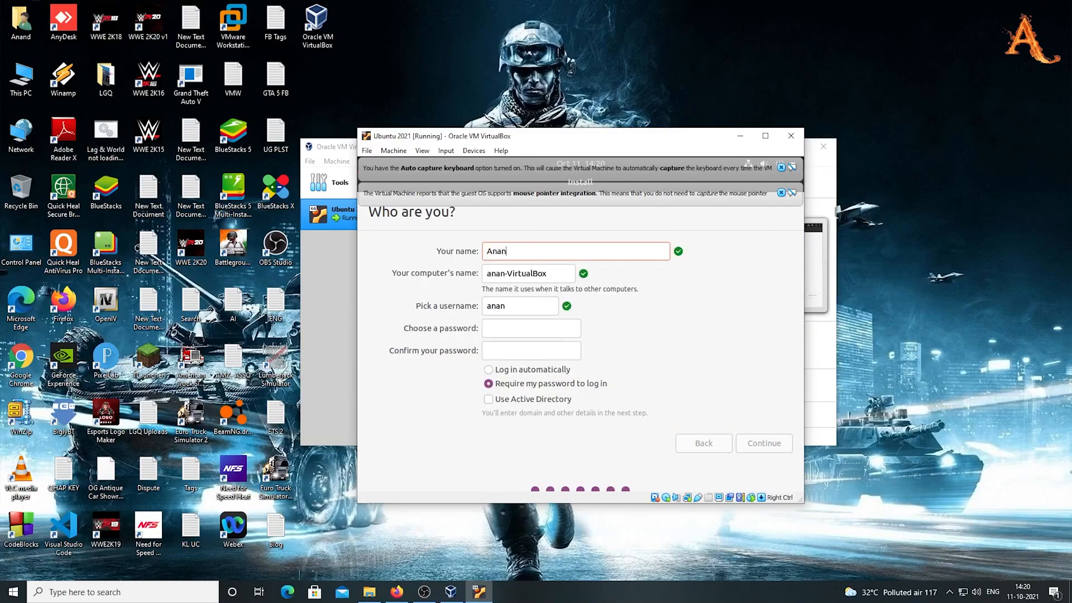
type("d Ratnakar")
left_click(508, 329)
type("aaa")
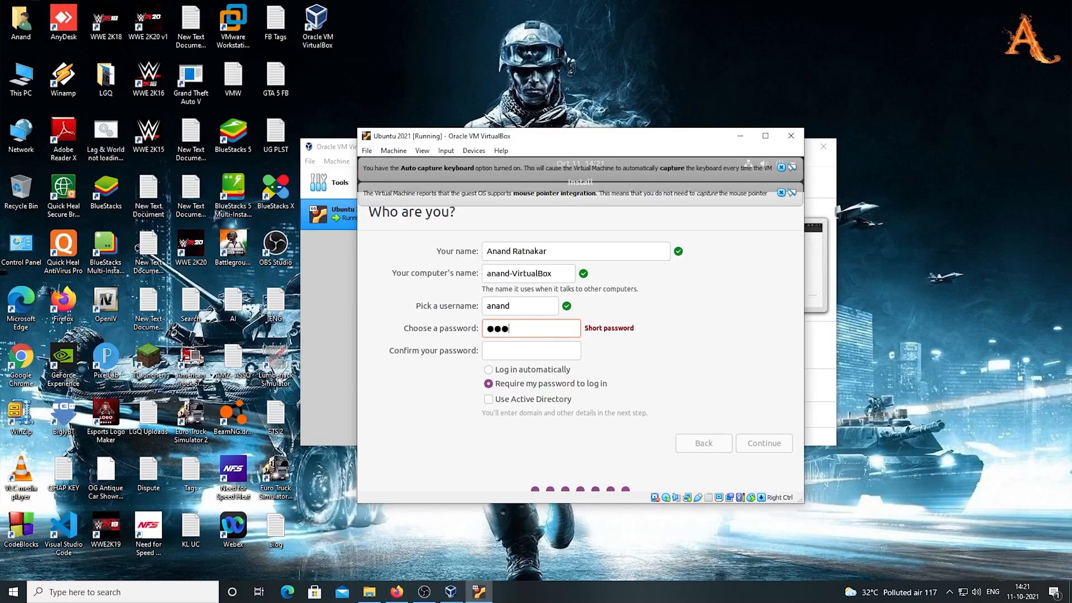
type("aaaaaaa")
left_click(535, 351)
key("Caps_Lock")
key("Caps_Lock")
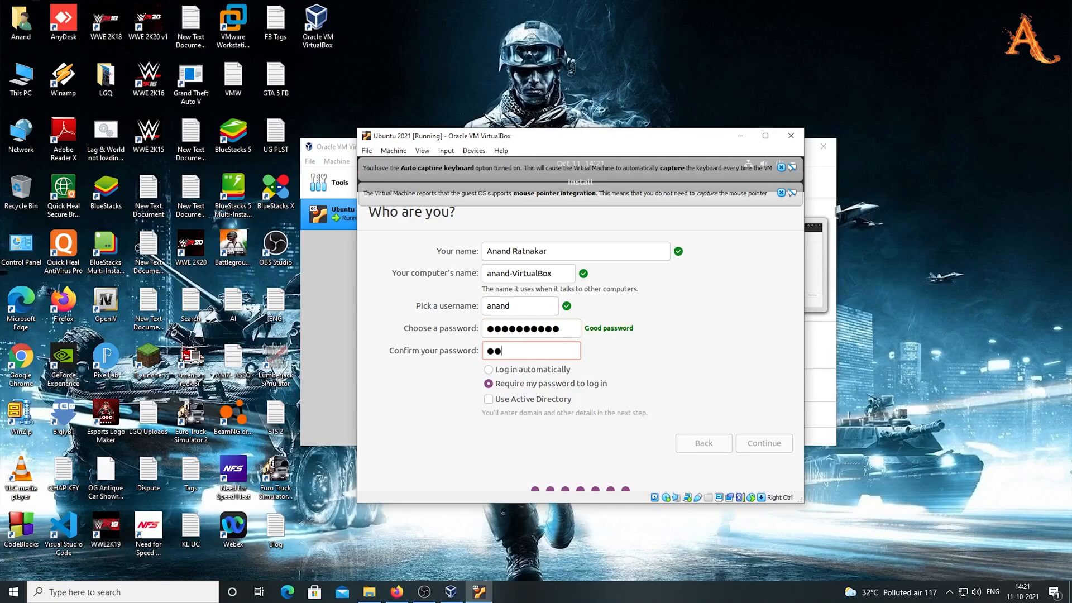
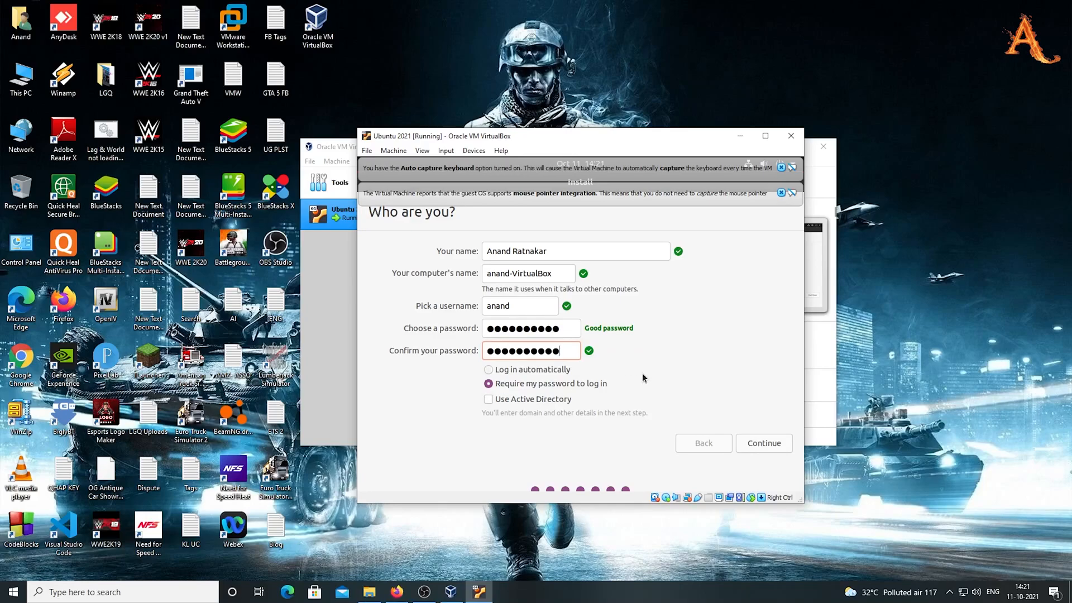
left_click(762, 446)
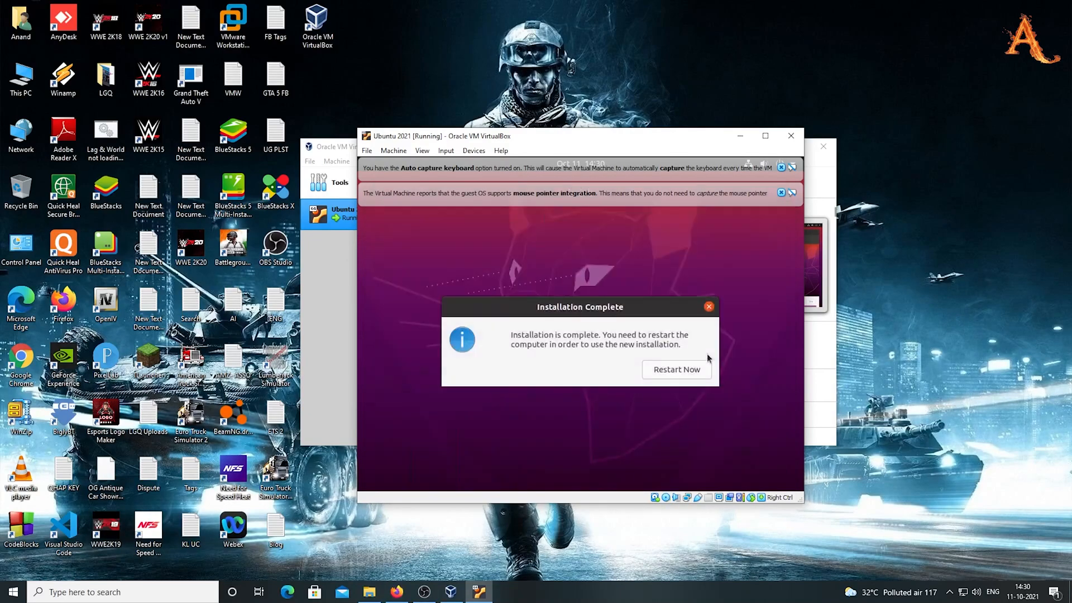
Restart Ubuntu, dismiss both notices, confirm medium removal, and maximize then restore the window
left_click(669, 370)
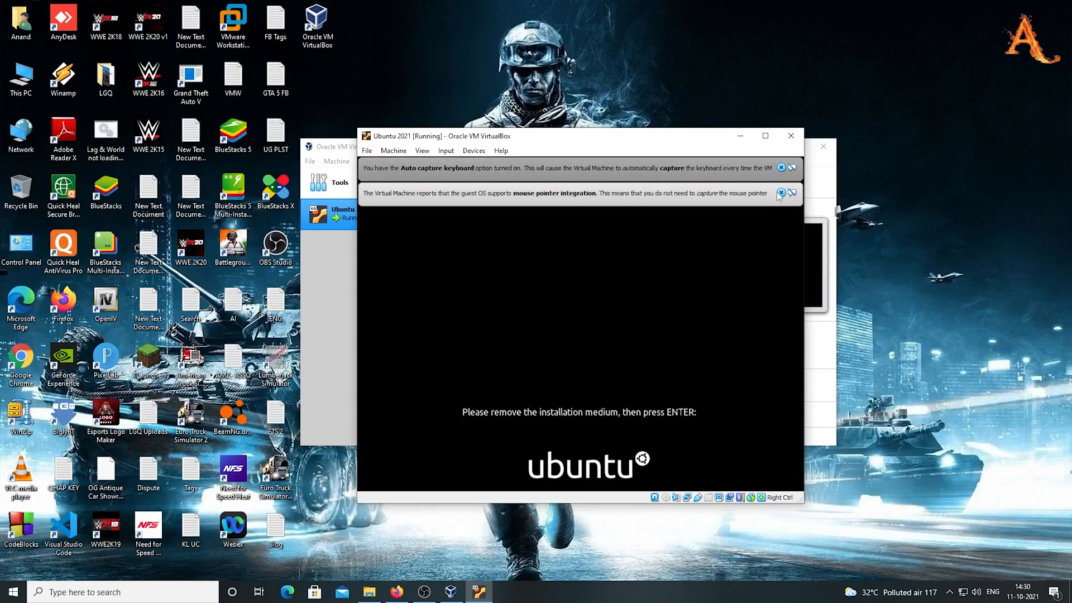
left_click(782, 193)
left_click(781, 168)
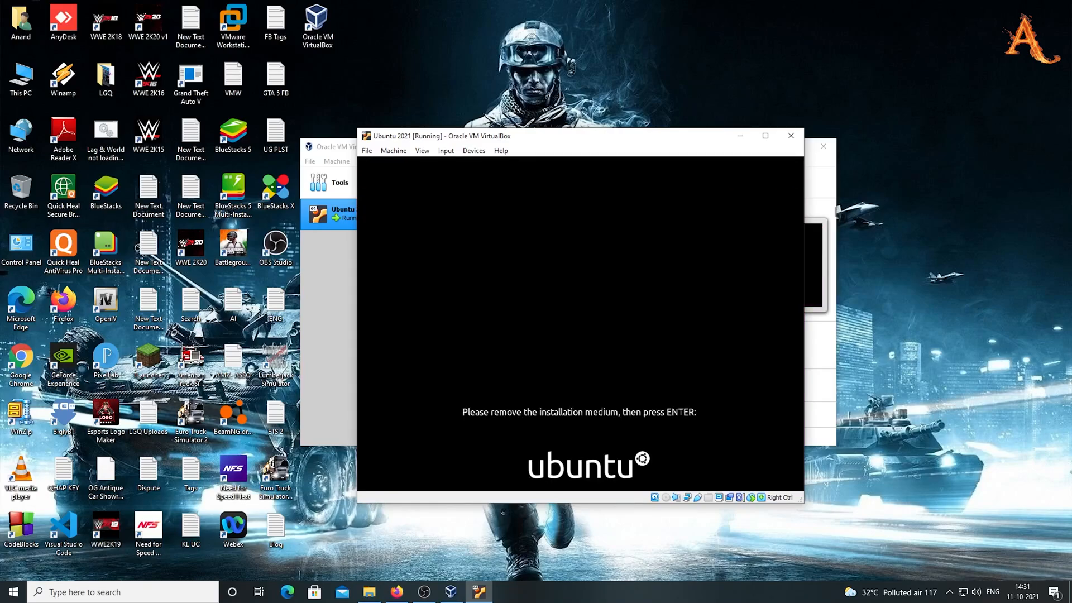
key("Return")
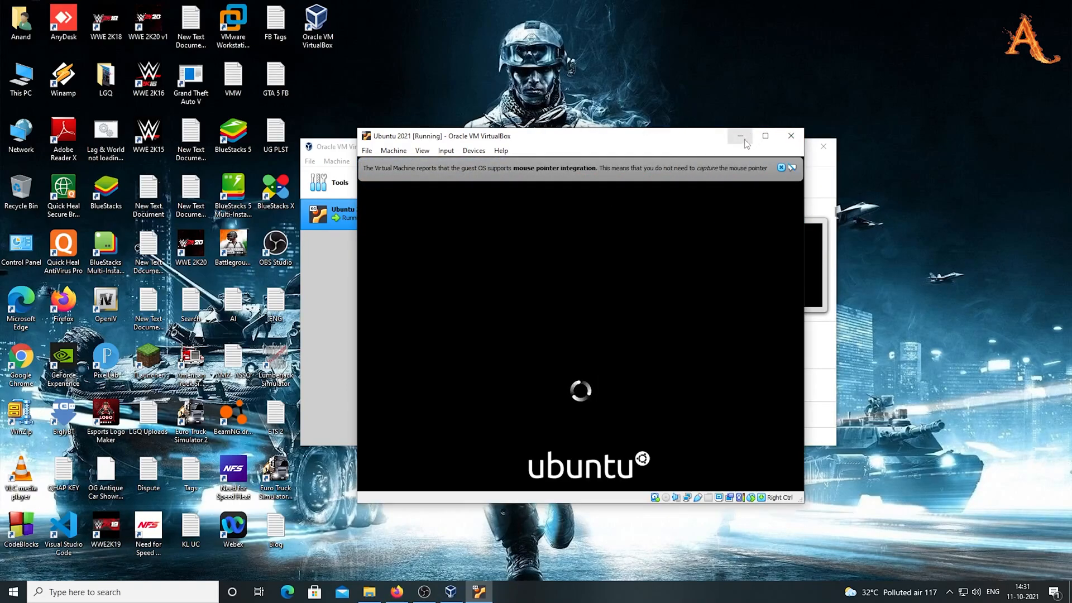
left_click(764, 136)
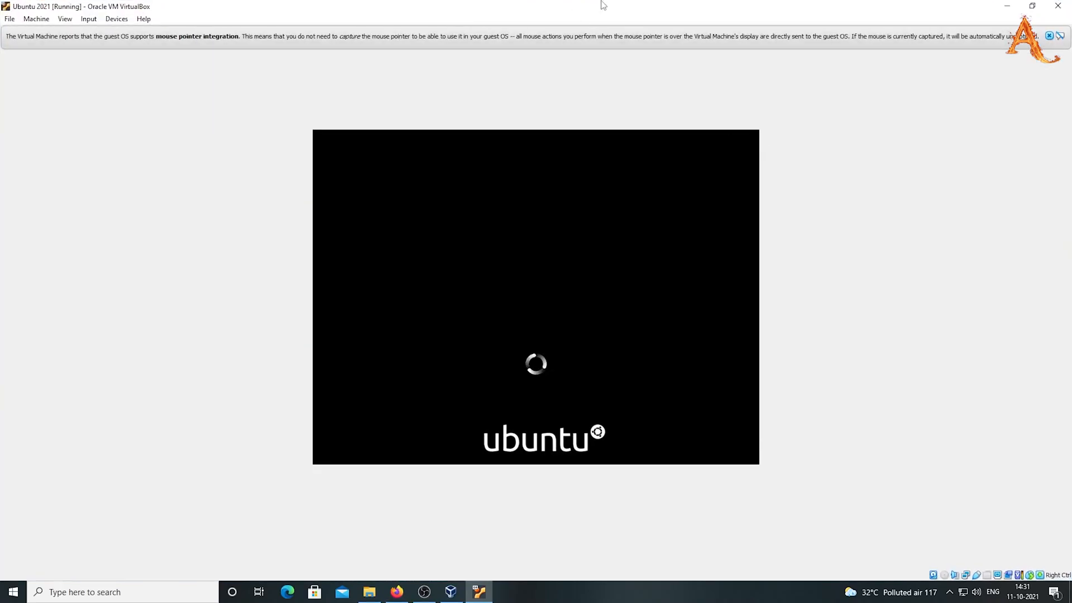
left_click(1033, 5)
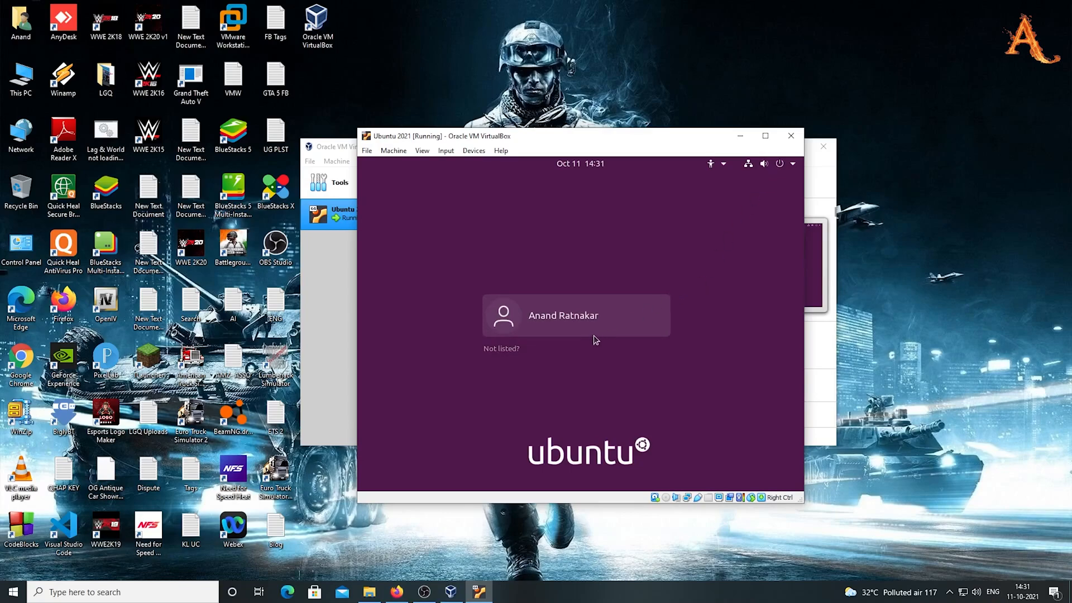
Log in to the Ubuntu account with the account password
left_click(574, 315)
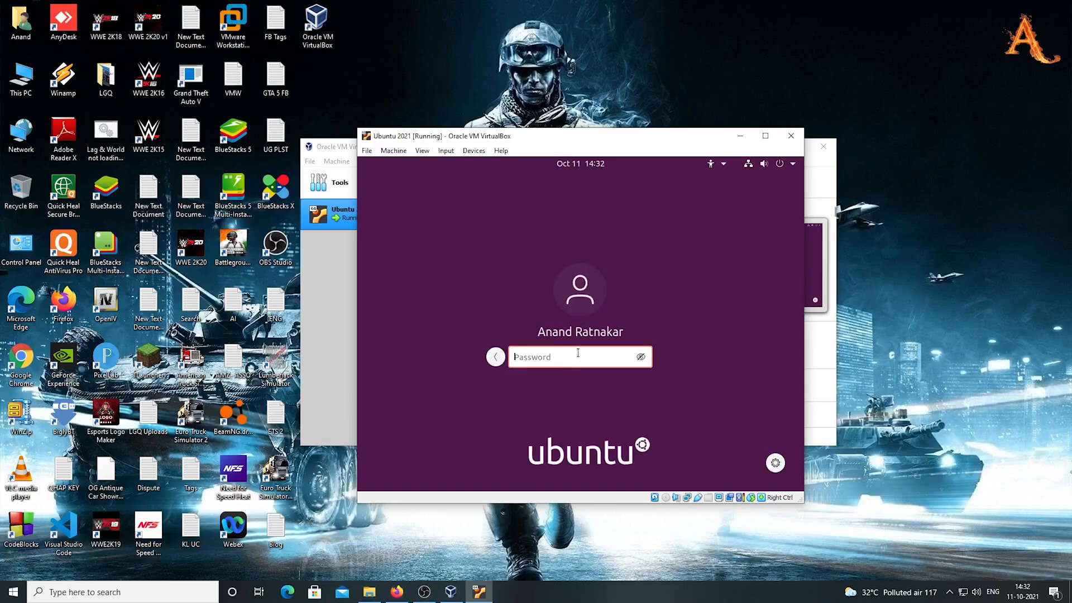
key("Caps_Lock")
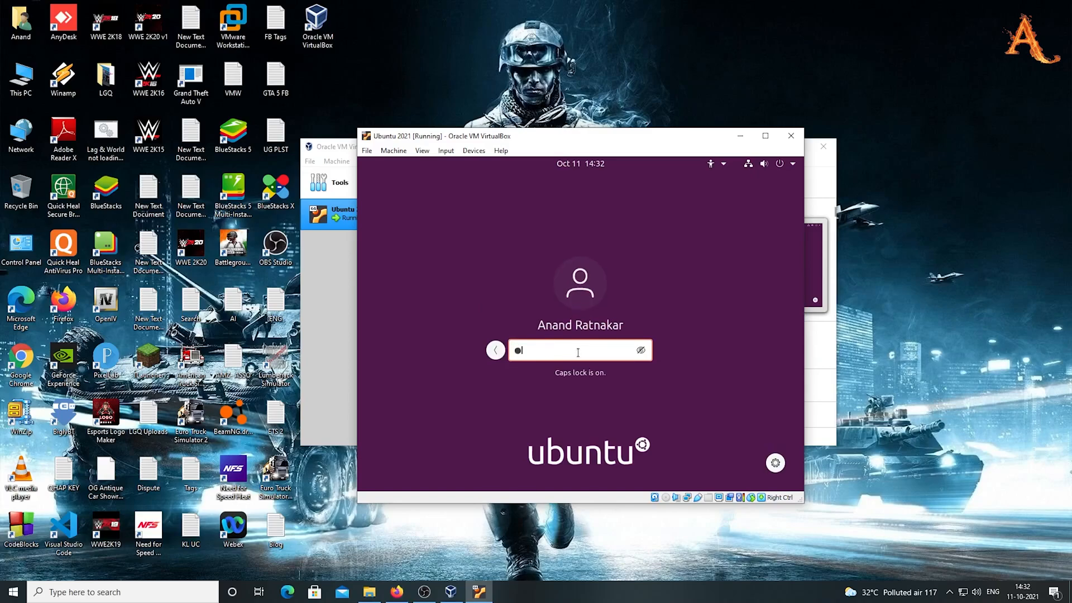
key("Caps_Lock")
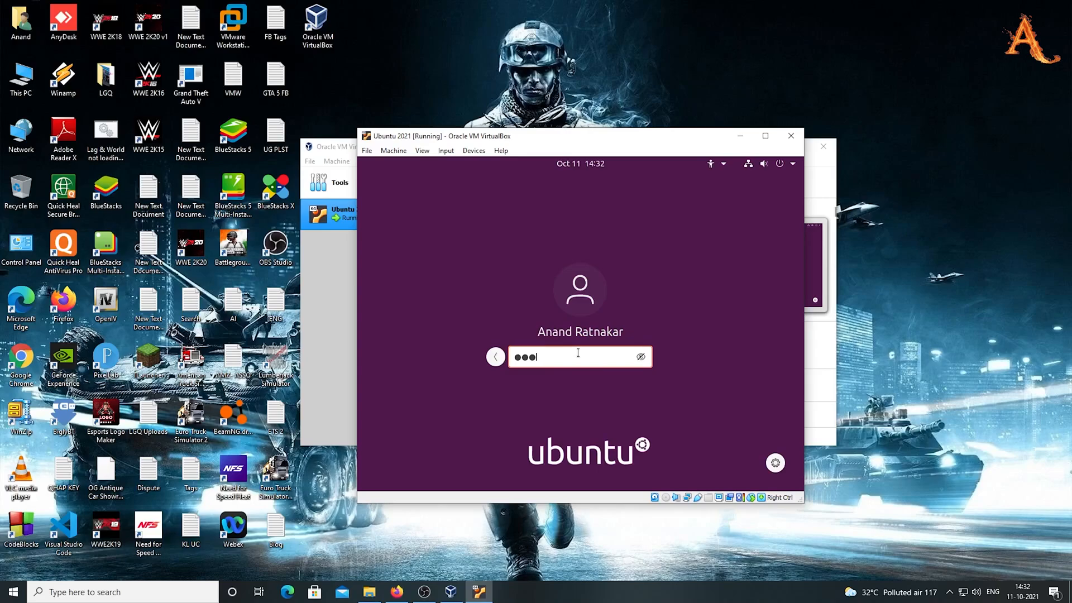
key("Return")
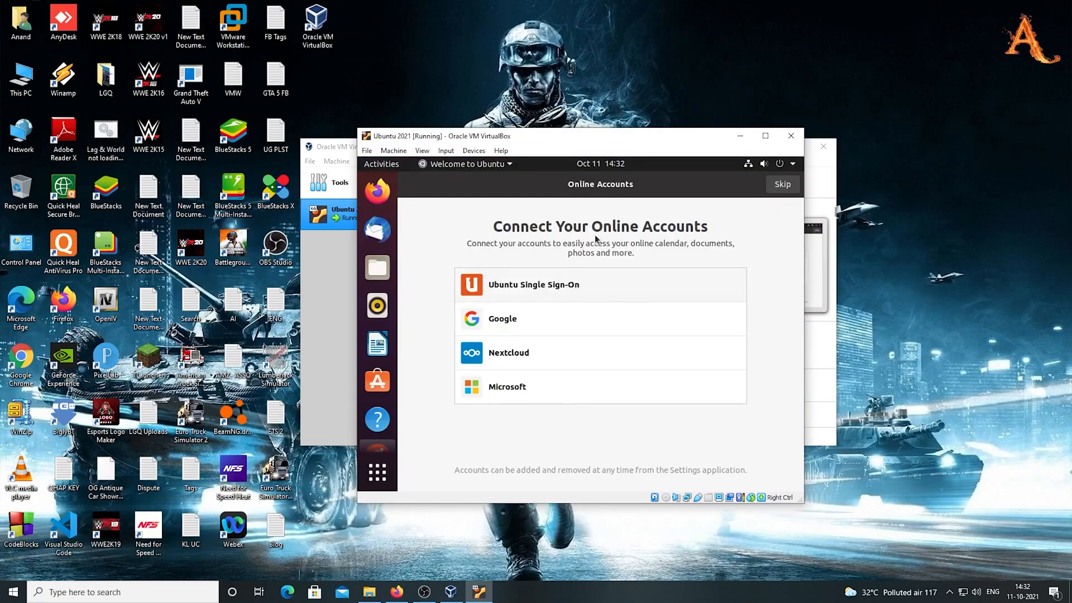
Skip online accounts and finish the Welcome to Ubuntu wizard
left_click(777, 188)
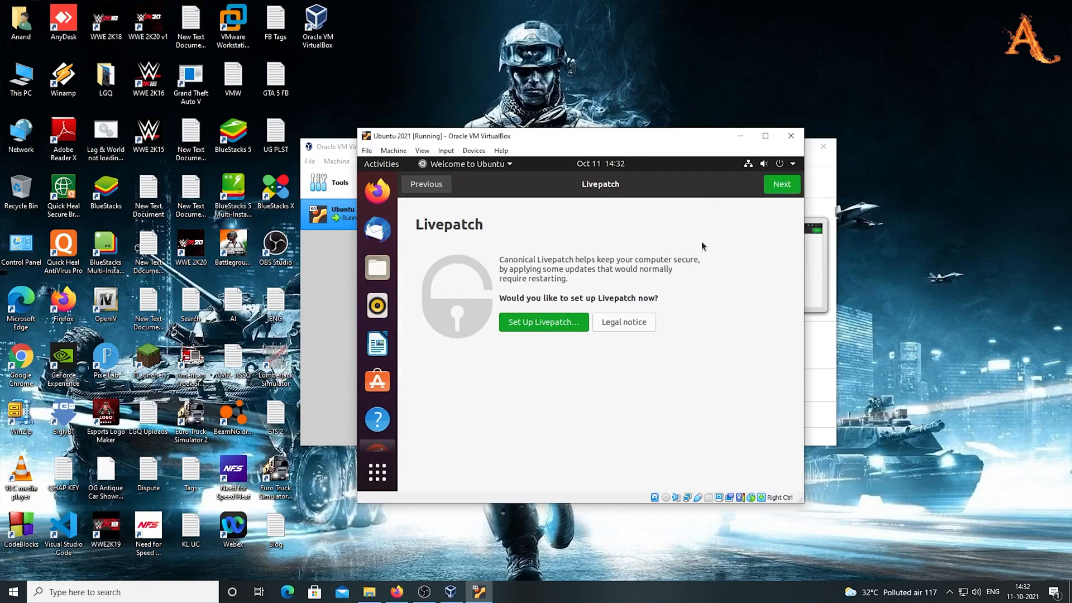
left_click(783, 186)
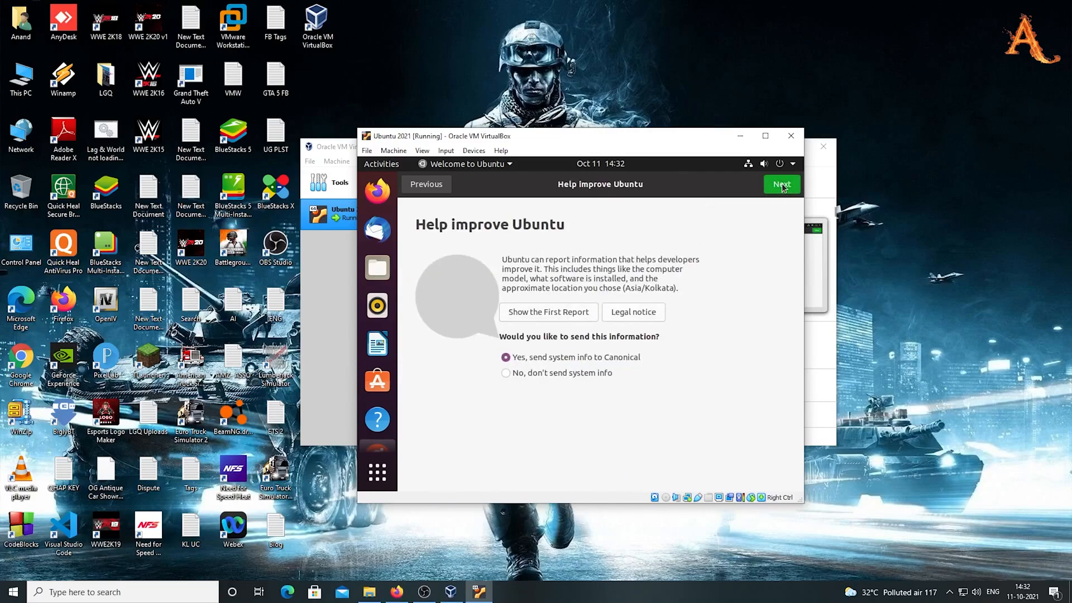
left_click(783, 184)
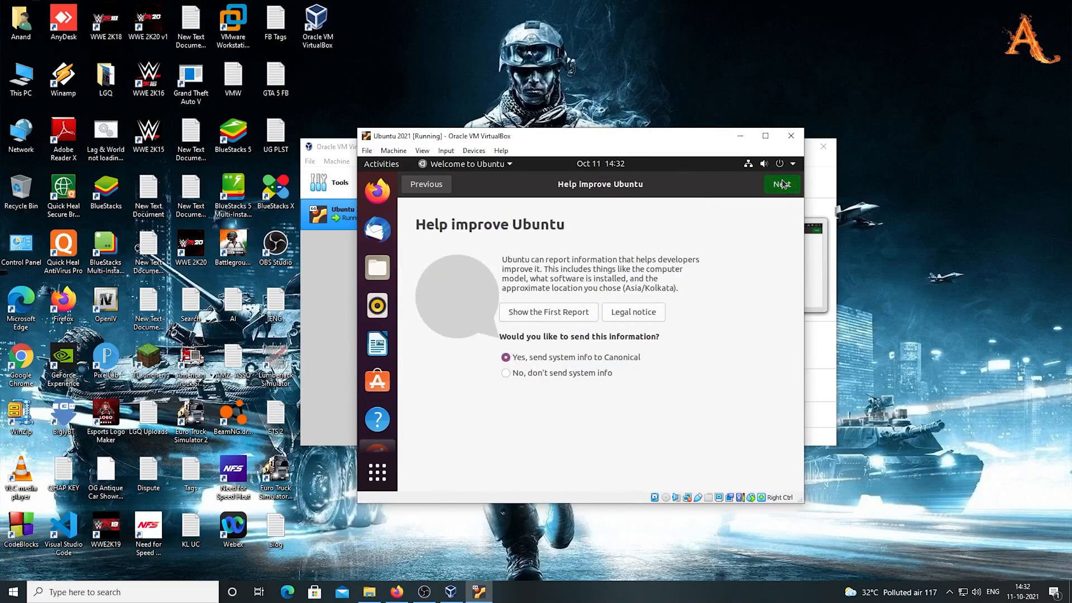
left_click(781, 186)
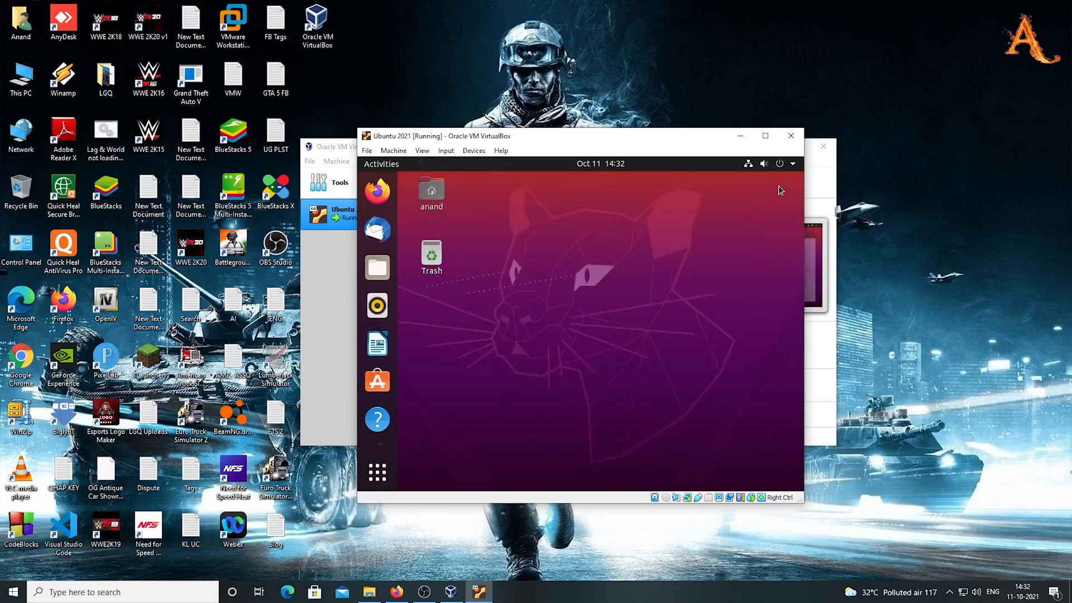
Maximize the VM window and insert the Guest Additions CD image from the Devices menu
left_click(765, 136)
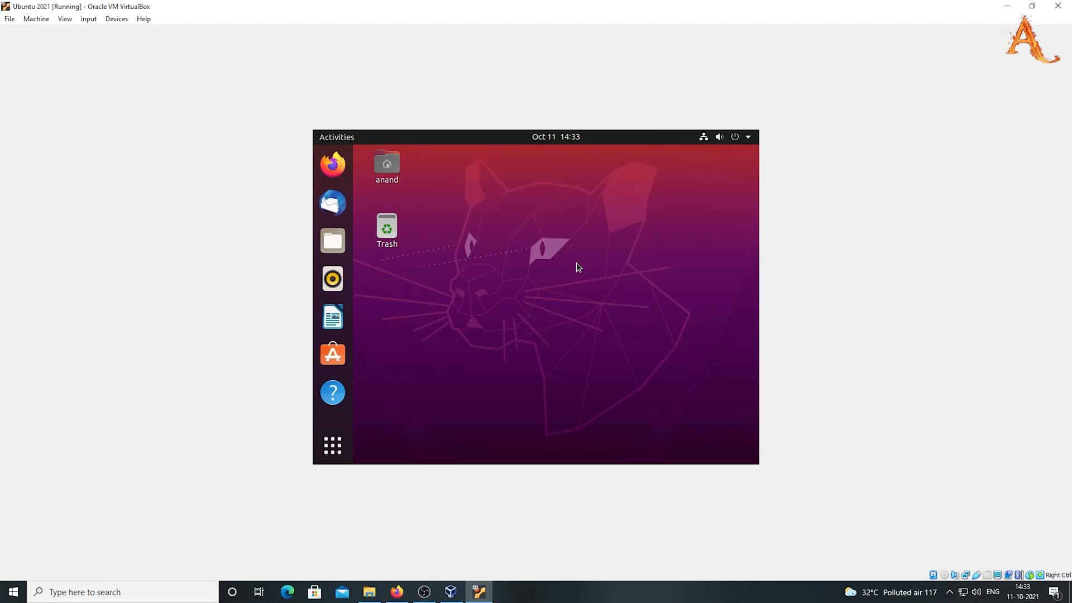
left_click(116, 19)
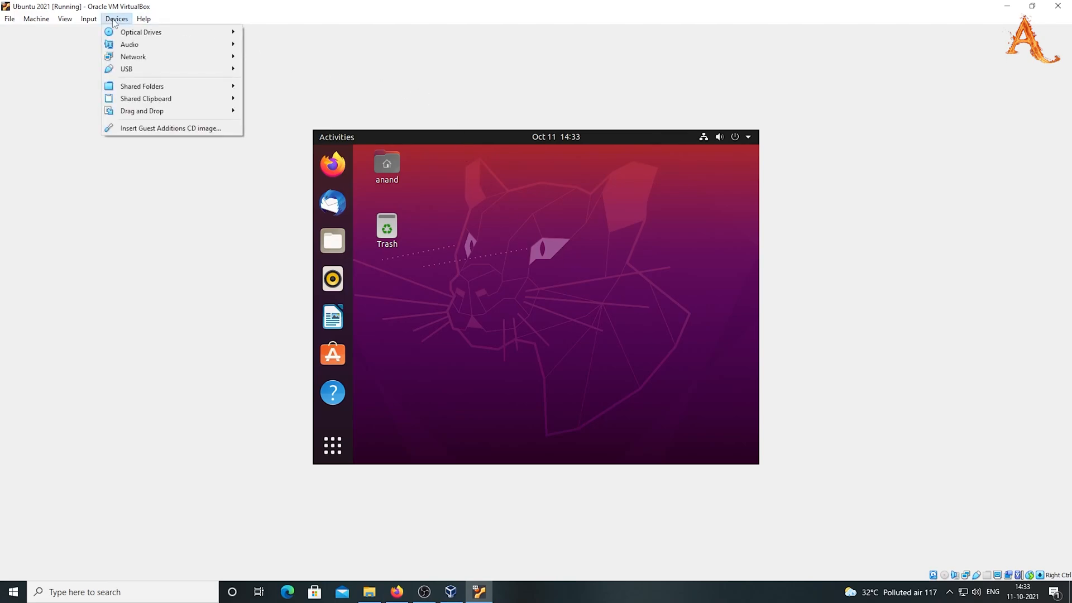
left_click(167, 128)
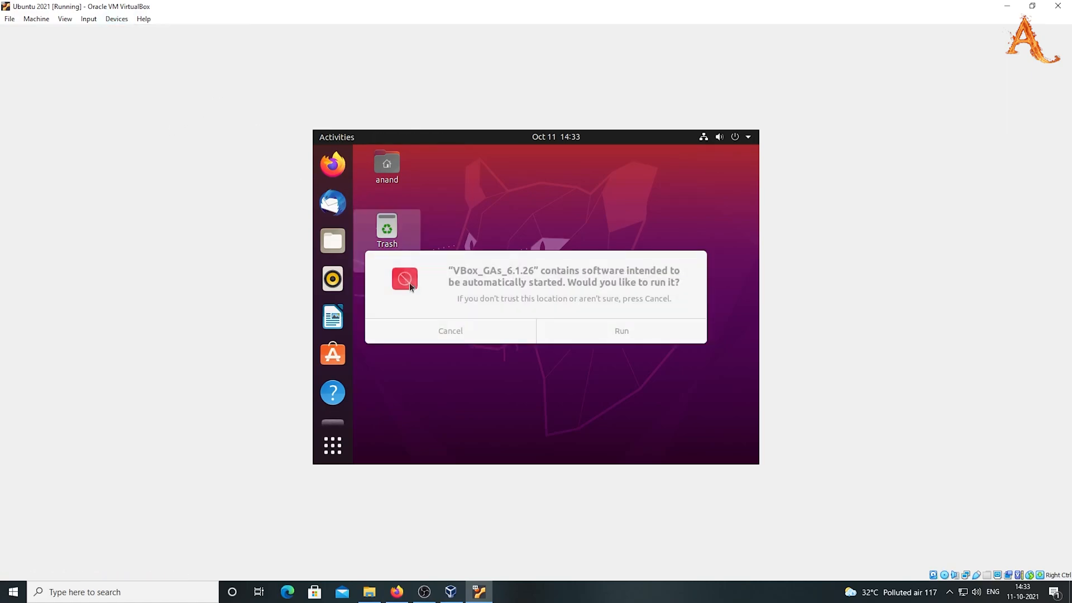
Run the Guest Additions 6.1.26 installer, authenticate with the account password, and close the finished terminal
left_click(620, 334)
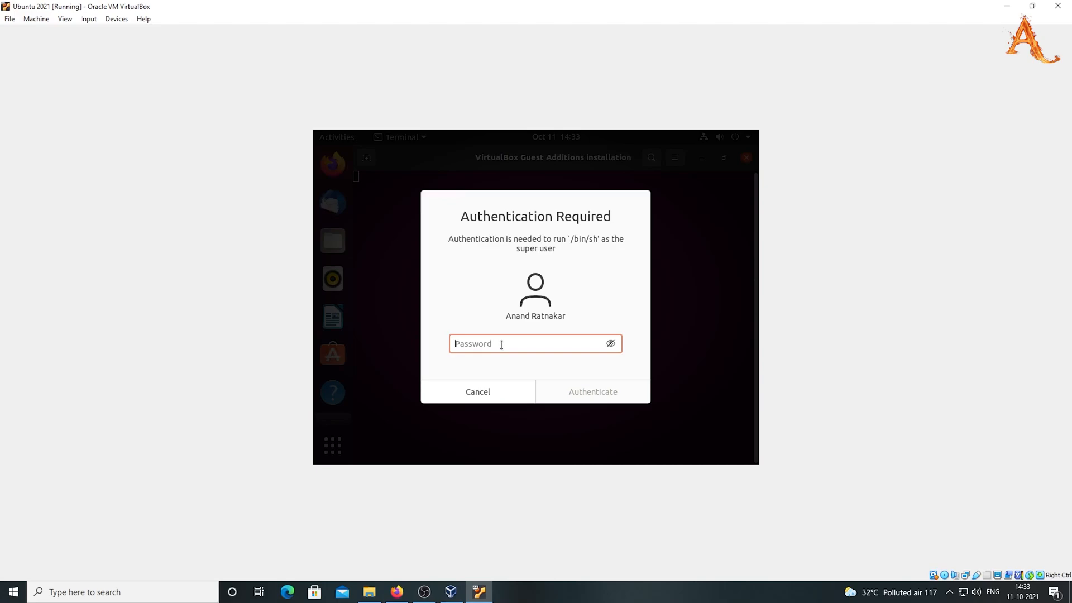
key("Caps_Lock")
type("●")
key("Caps_Lock")
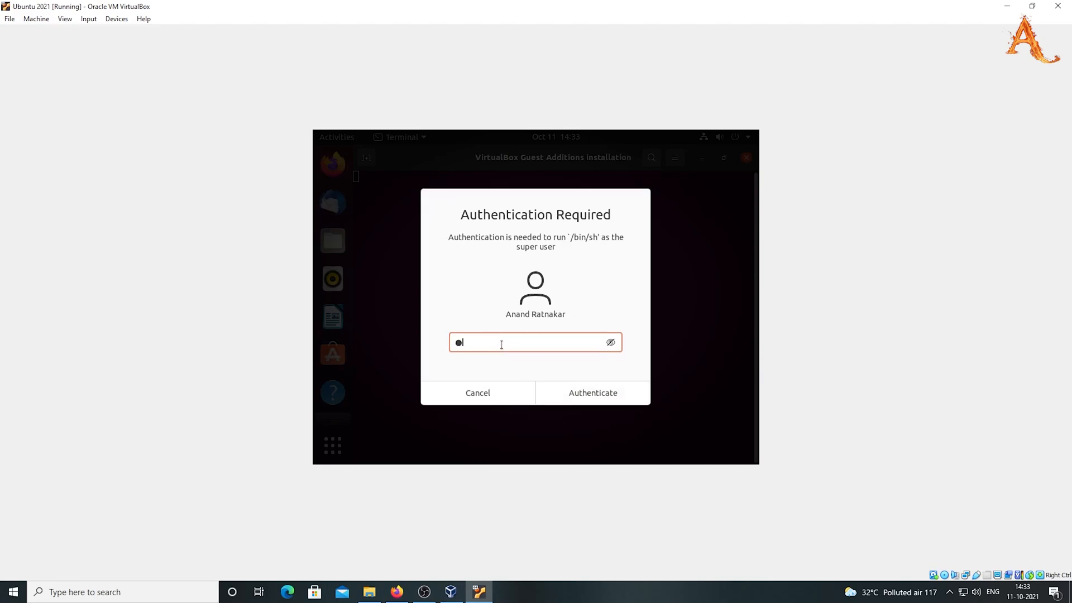
type("●●●●")
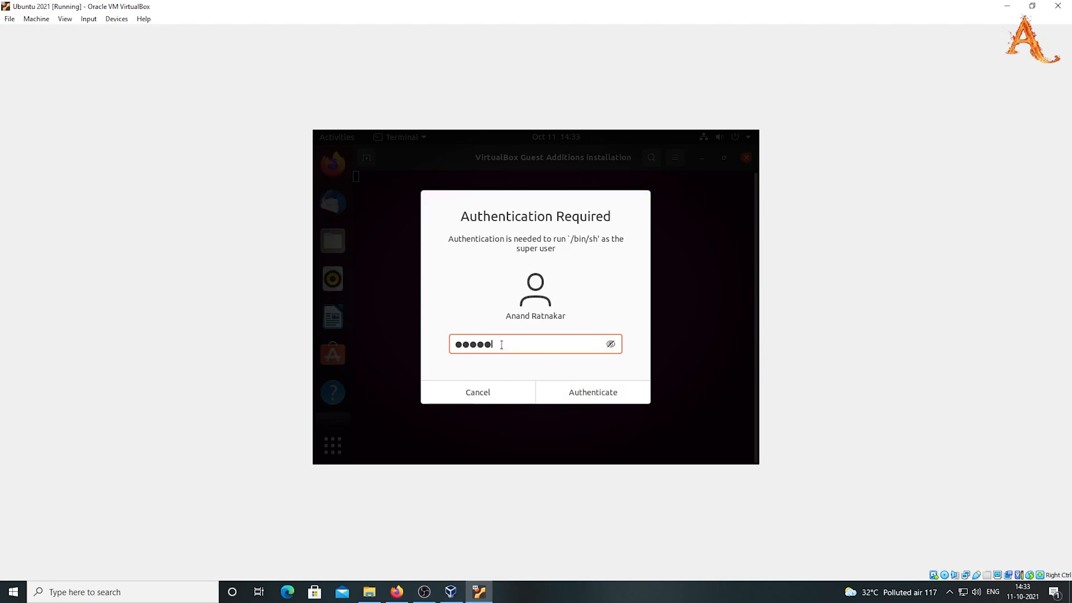
type("●●●●●")
left_click(596, 390)
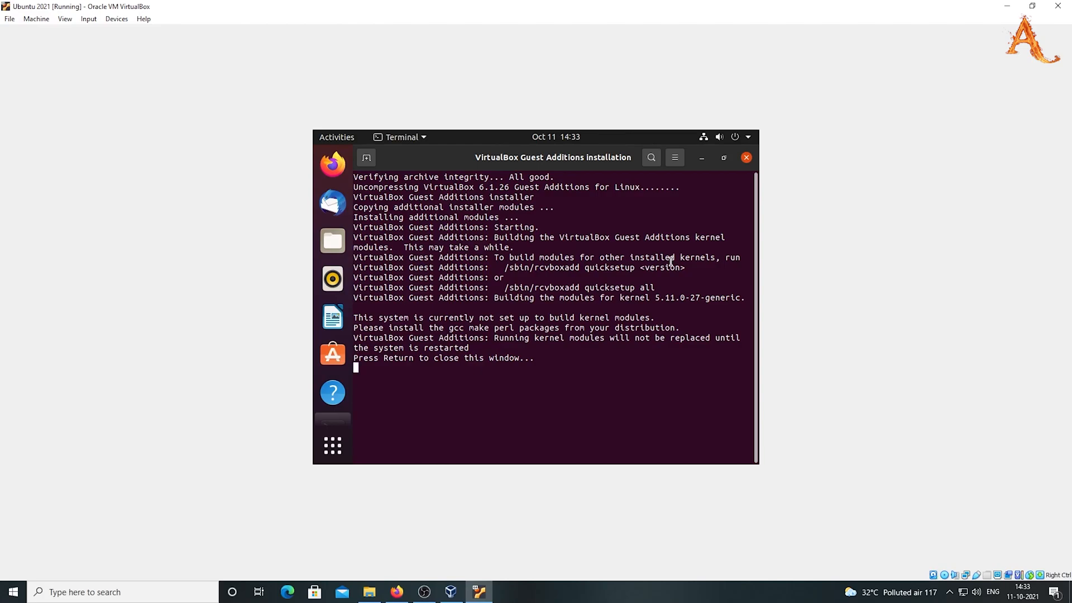
key("Return")
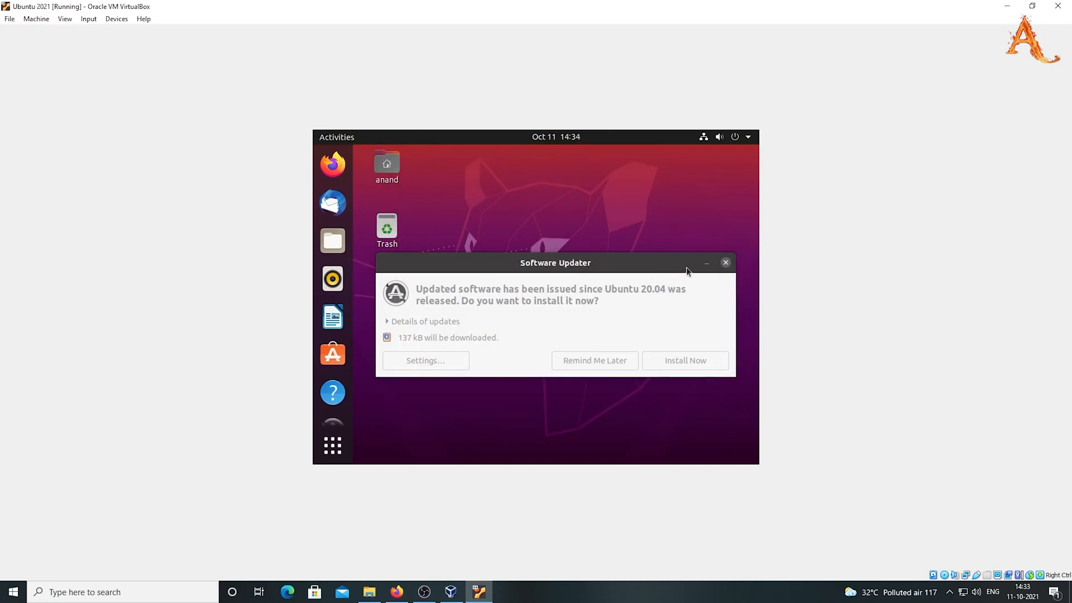
Close Software Updater and restart the Ubuntu guest from the Power Off menu
left_click(726, 263)
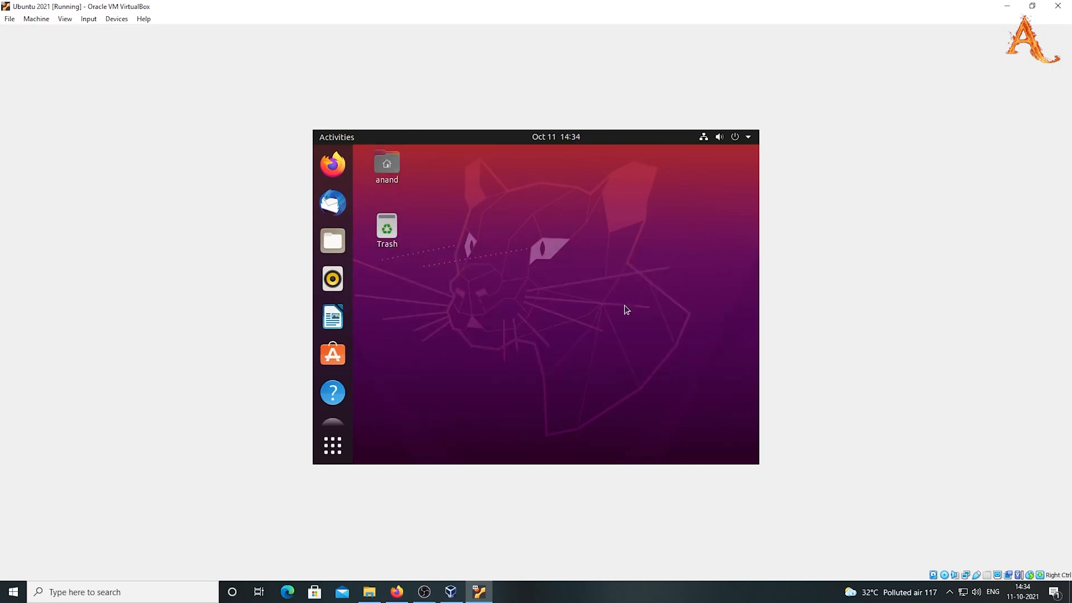
left_click(694, 141)
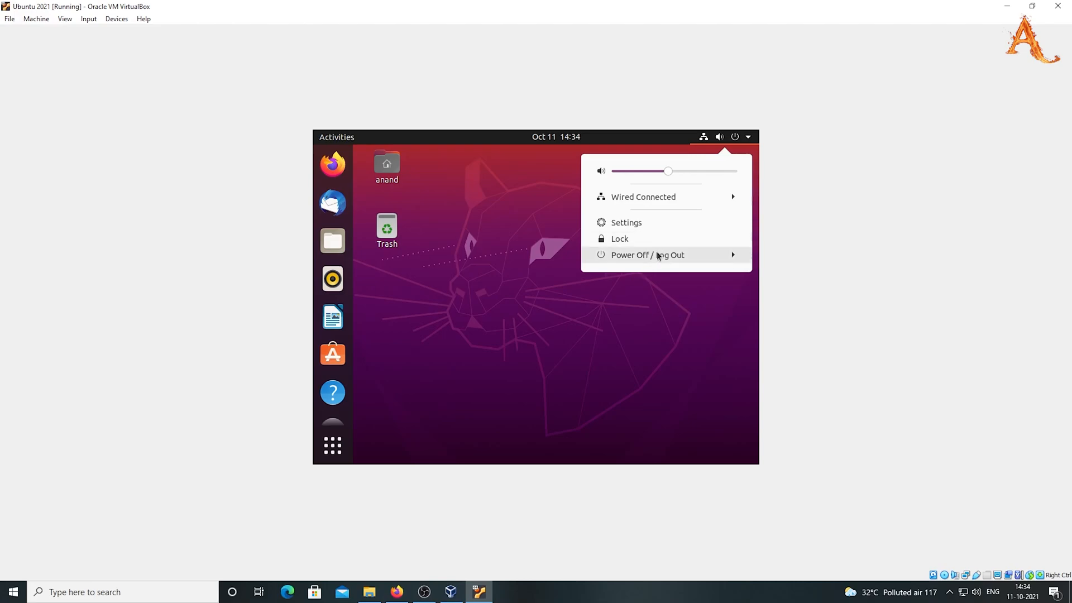
left_click(658, 254)
left_click(658, 323)
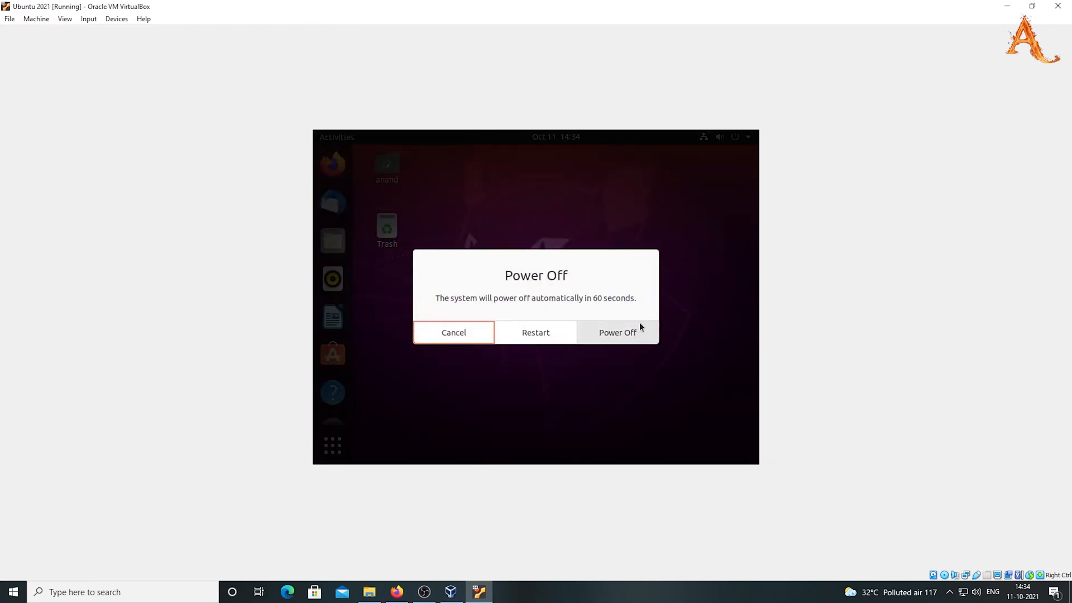
left_click(528, 335)
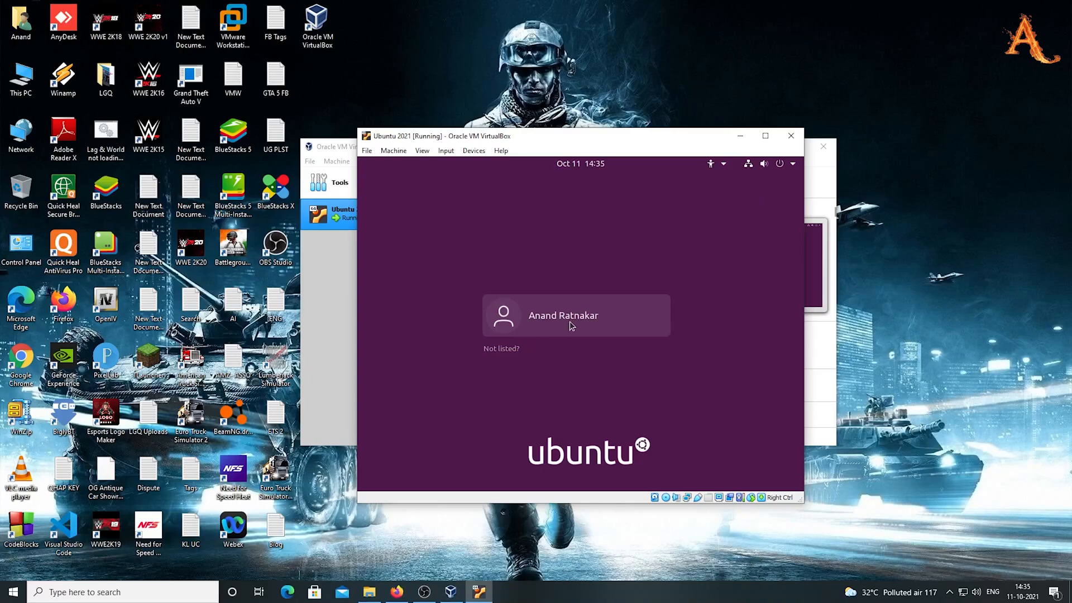
Sign back in to the user account with its password at the login screen
left_click(569, 321)
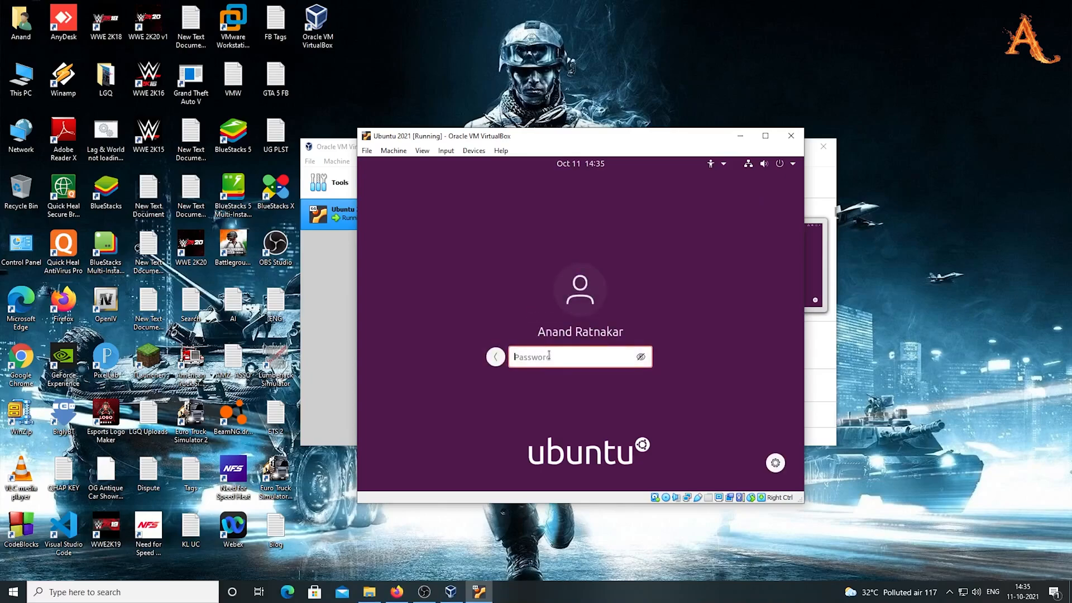
key("Caps_Lock")
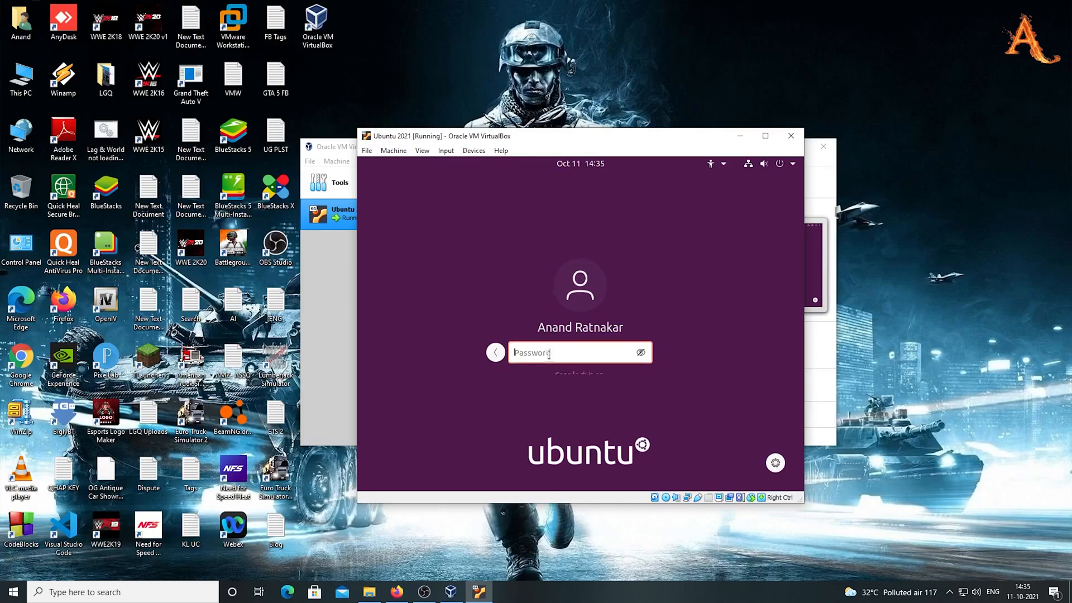
type("●")
key("Caps_Lock")
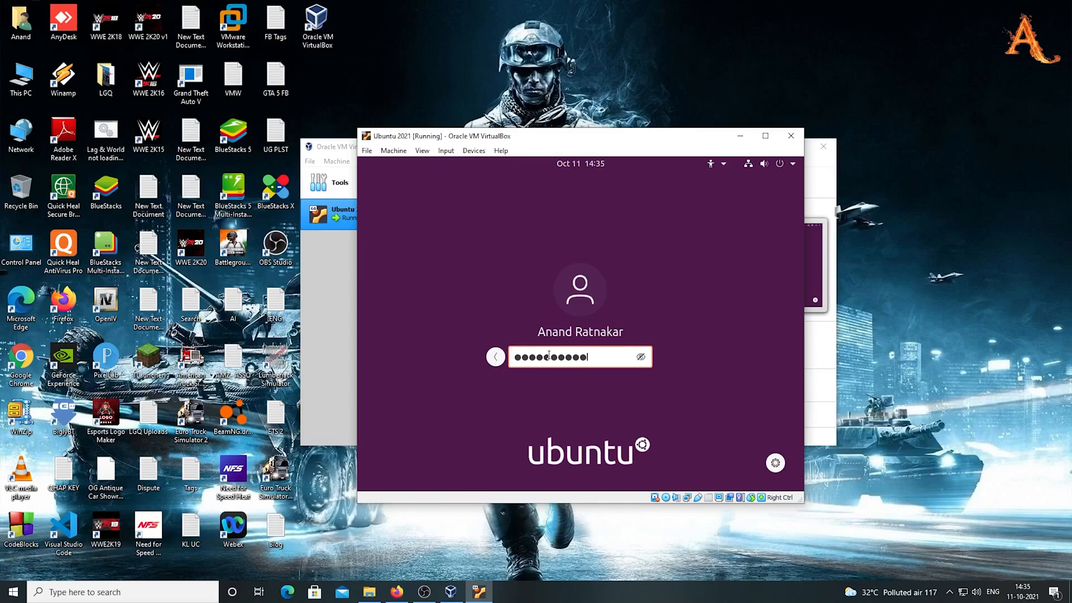
key("Return")
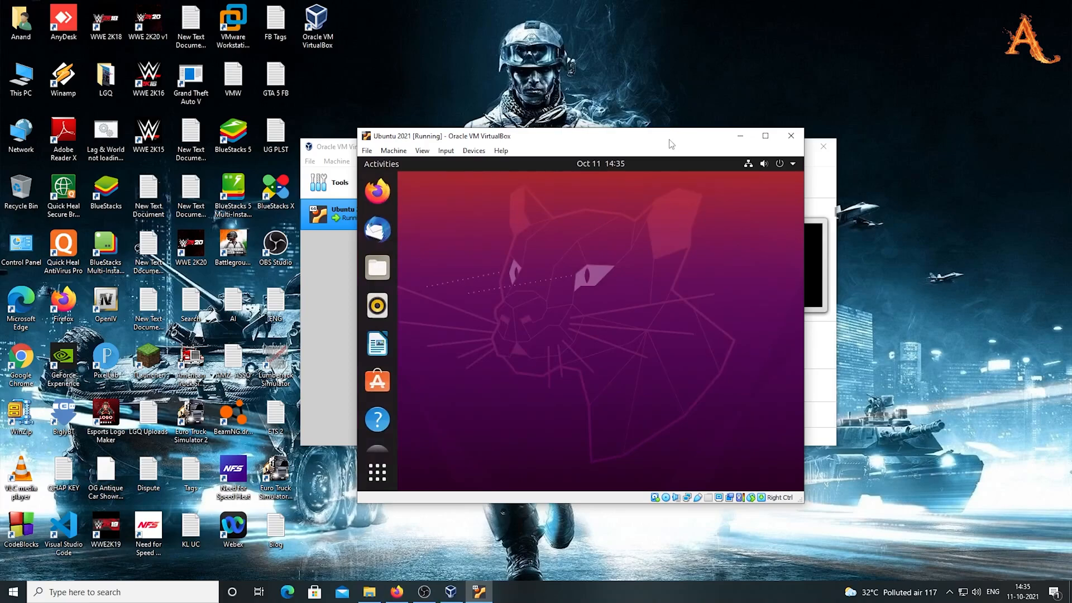
Maximize the VM window, show all applications, and scroll to the next app grid page
left_click(767, 137)
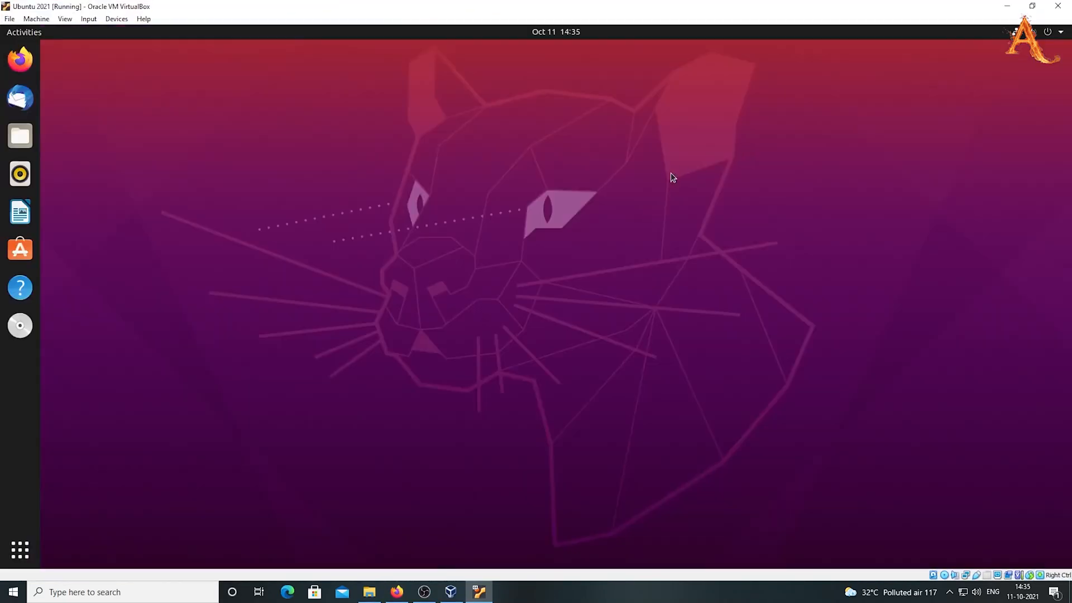
left_click(22, 549)
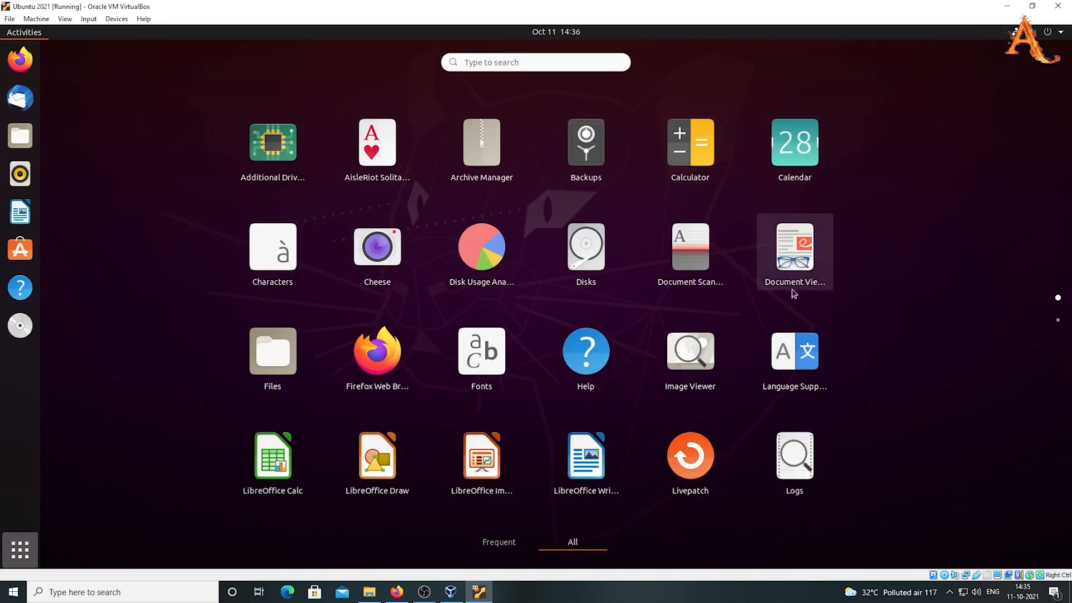
scroll(645, 358, "down", 1)
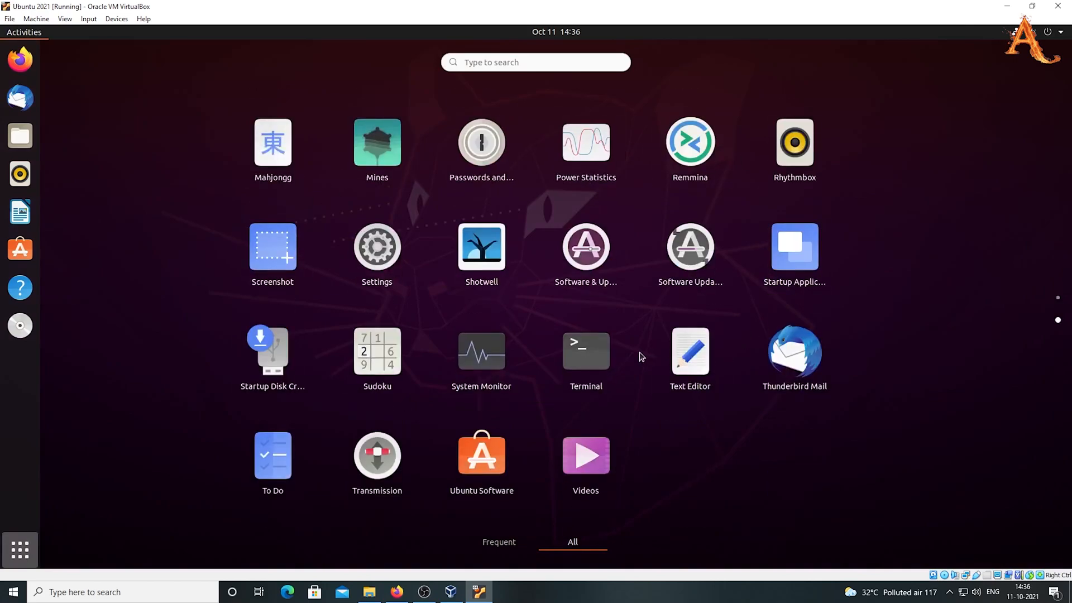